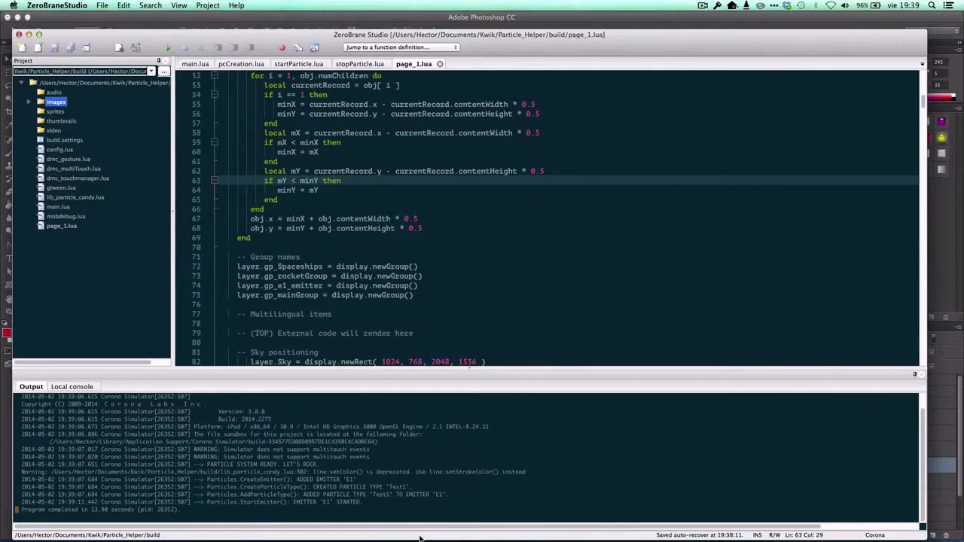
# Run the Particle_Helper project in the Corona Simulator and dismiss the SDK version alert.
pyautogui.moveTo(421, 540)
pyautogui.click(333, 266)
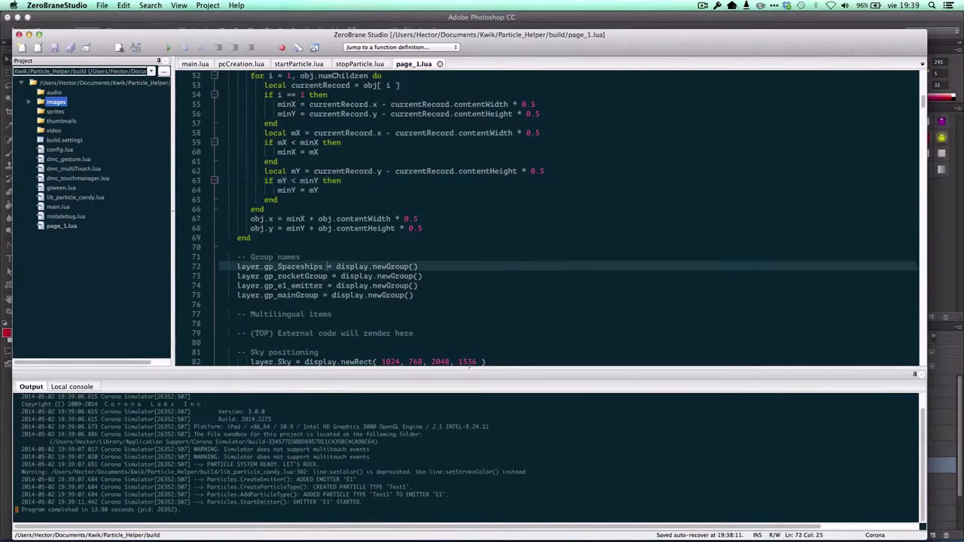
pyautogui.click(168, 48)
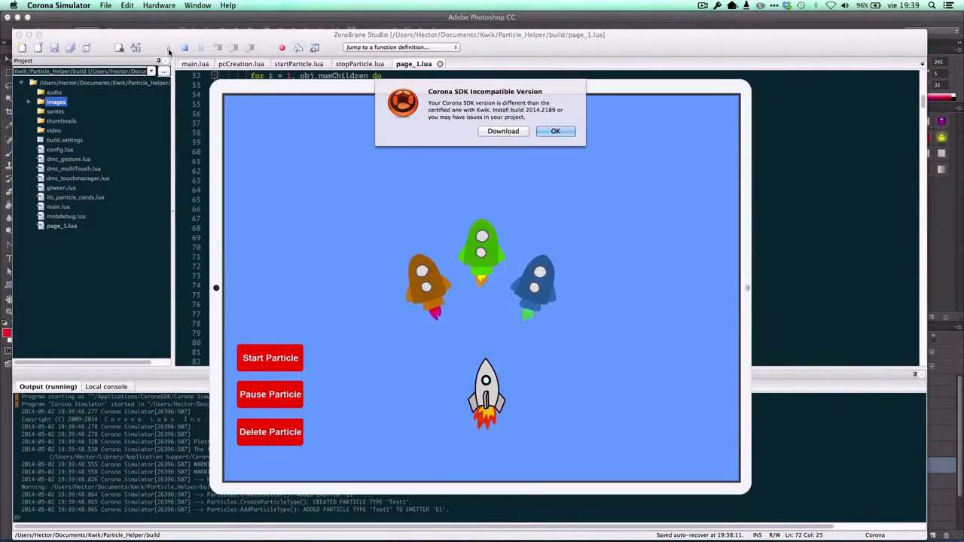
pyautogui.click(555, 131)
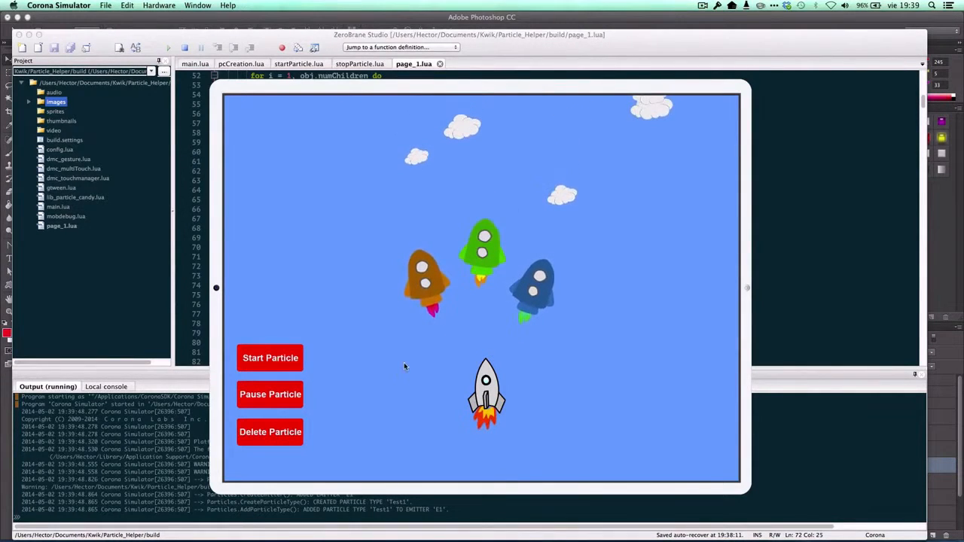
# Test the page by moving the white rocket before and after starting the particle, and quit the simulator.
pyautogui.moveTo(489, 386); pyautogui.dragTo(490, 334)
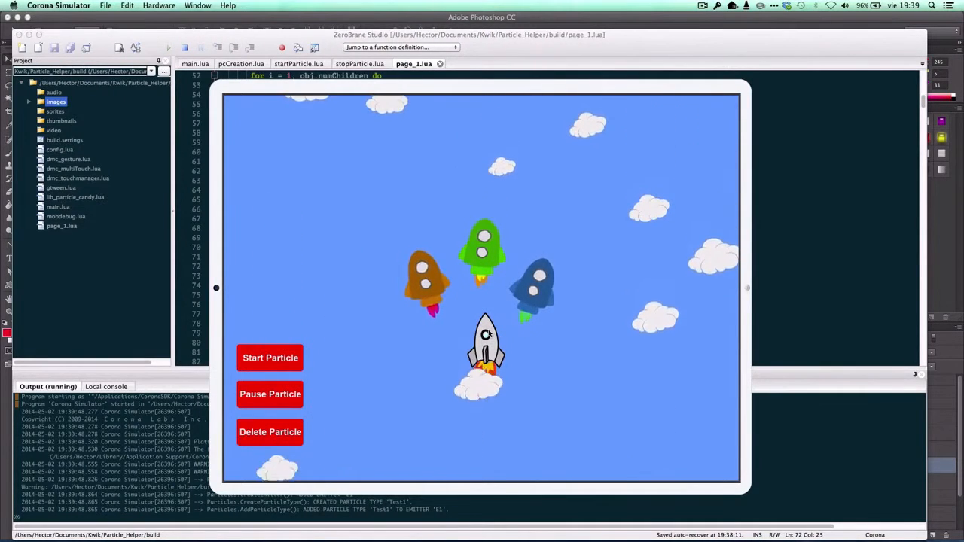
pyautogui.click(294, 362)
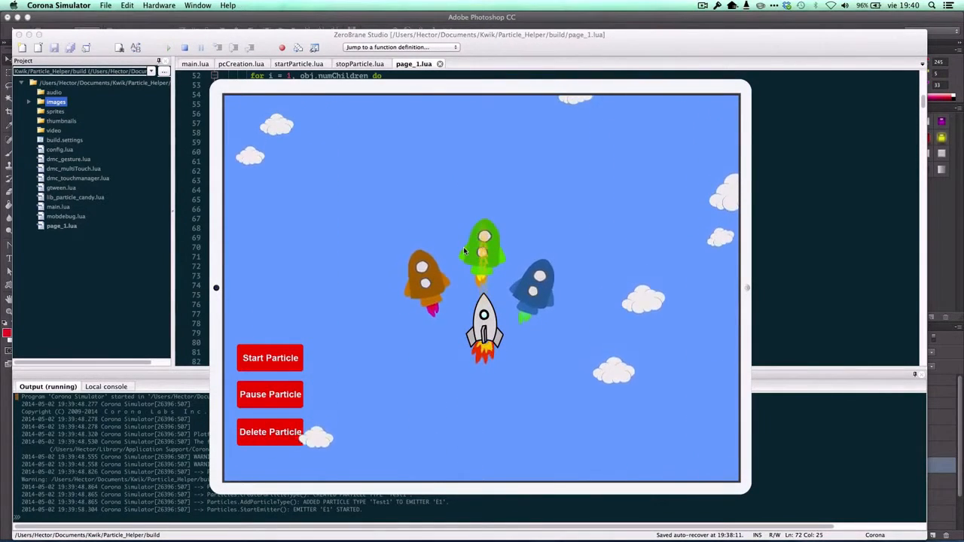
pyautogui.moveTo(490, 313)
pyautogui.mouseDown()
pyautogui.moveTo(433, 332)
pyautogui.moveTo(478, 306)
pyautogui.mouseUp()
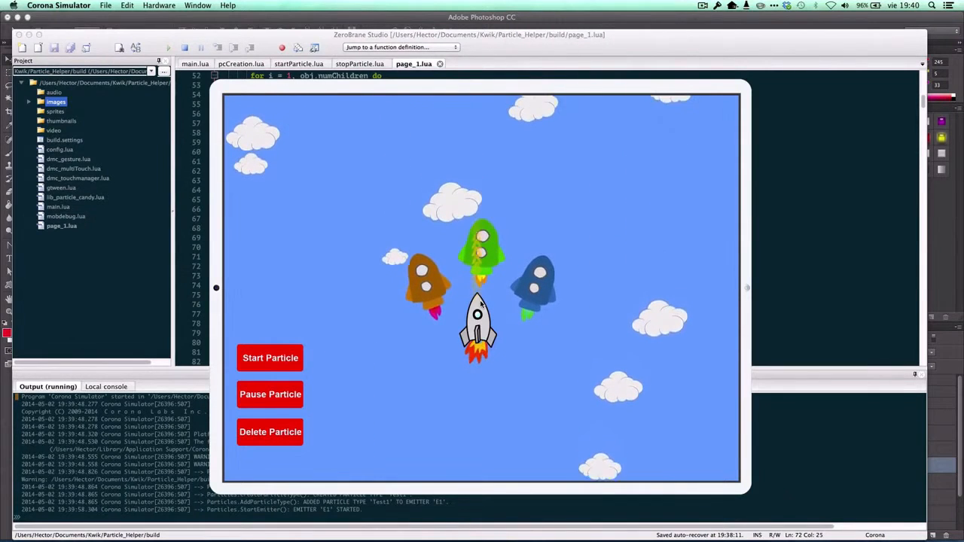
pyautogui.moveTo(480, 303); pyautogui.dragTo(488, 303)
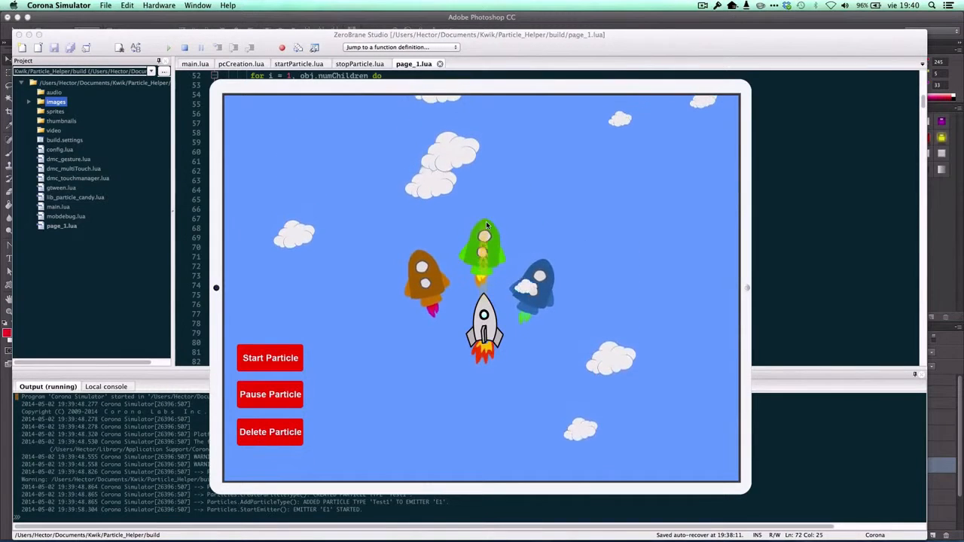
pyautogui.press('super+q')
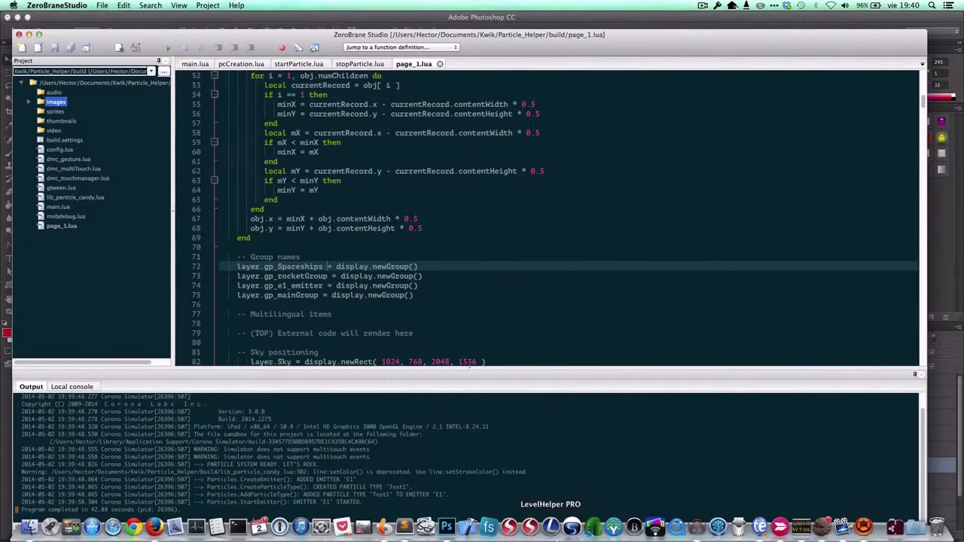
# Switch to Photoshop and delete the gp_e1_emitter and gp_mainGroup groups from the Kwik project's page1.
pyautogui.click(448, 527)
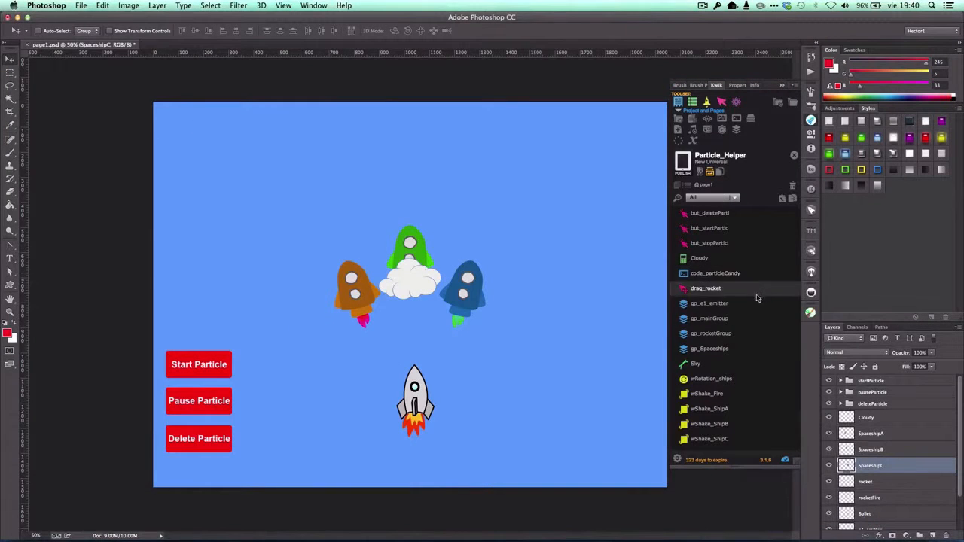
pyautogui.click(729, 304)
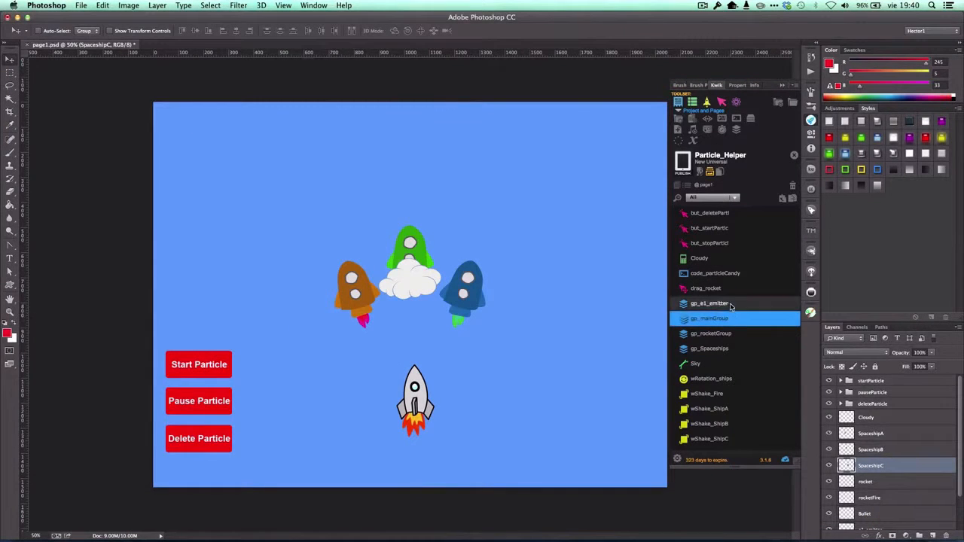
pyautogui.click(792, 186)
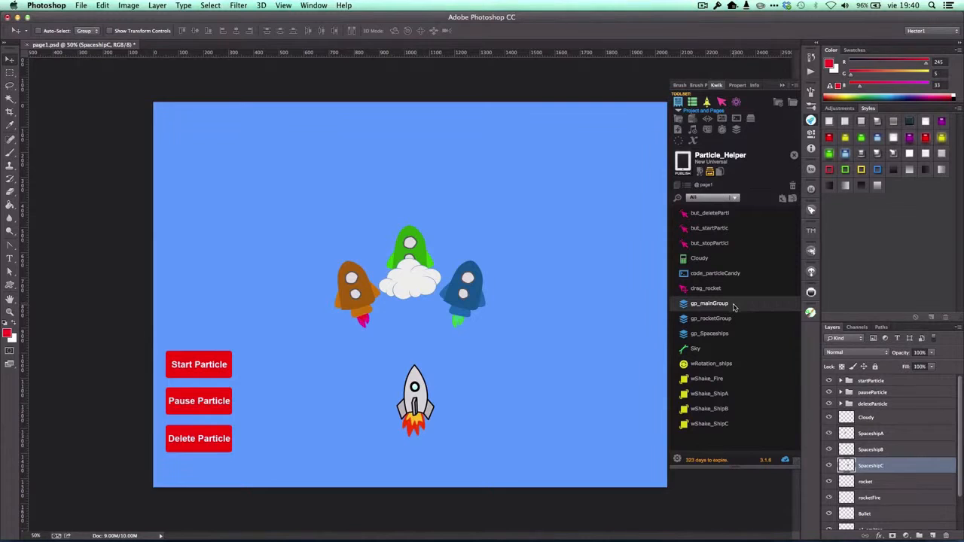
pyautogui.click(730, 304)
pyautogui.click(792, 186)
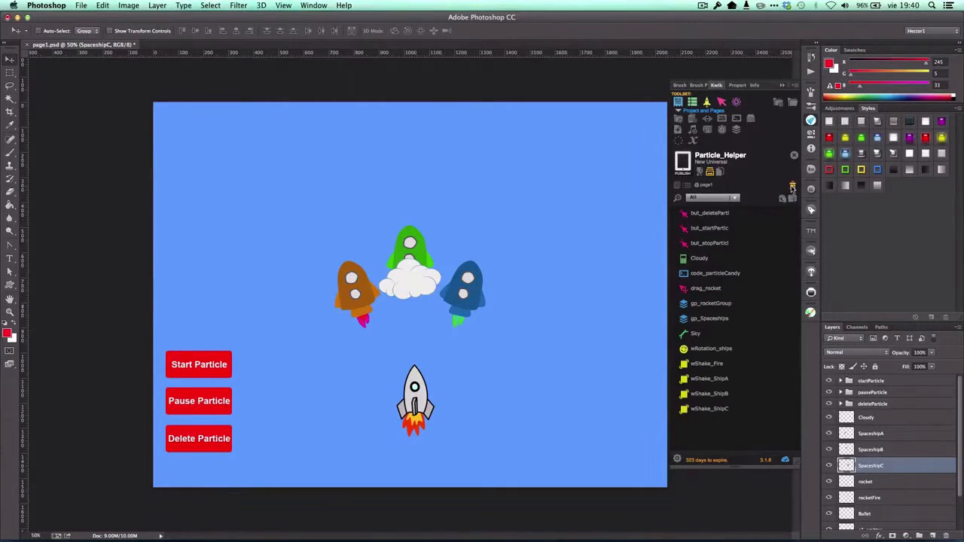
# Delete the mainGroup and e1_emitter layers from the Photoshop document.
pyautogui.scroll(-2, 851, 477)
pyautogui.click(881, 507)
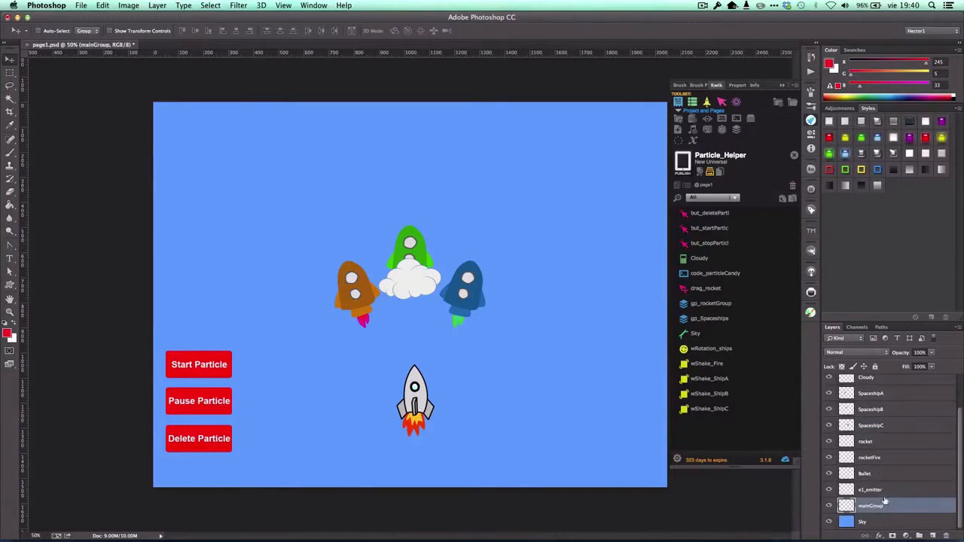
pyautogui.keyDown('shift'); pyautogui.click(885, 490); pyautogui.keyUp('shift')
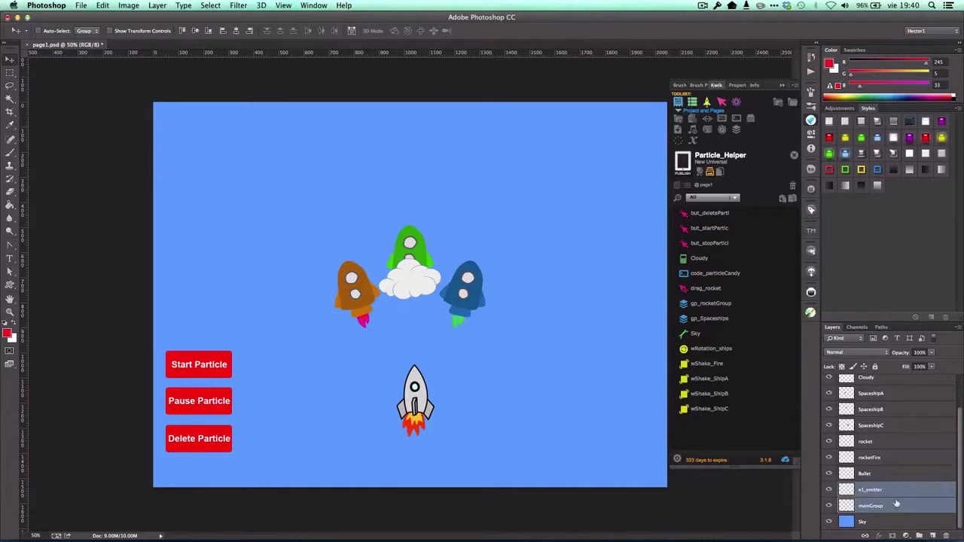
pyautogui.click(943, 535)
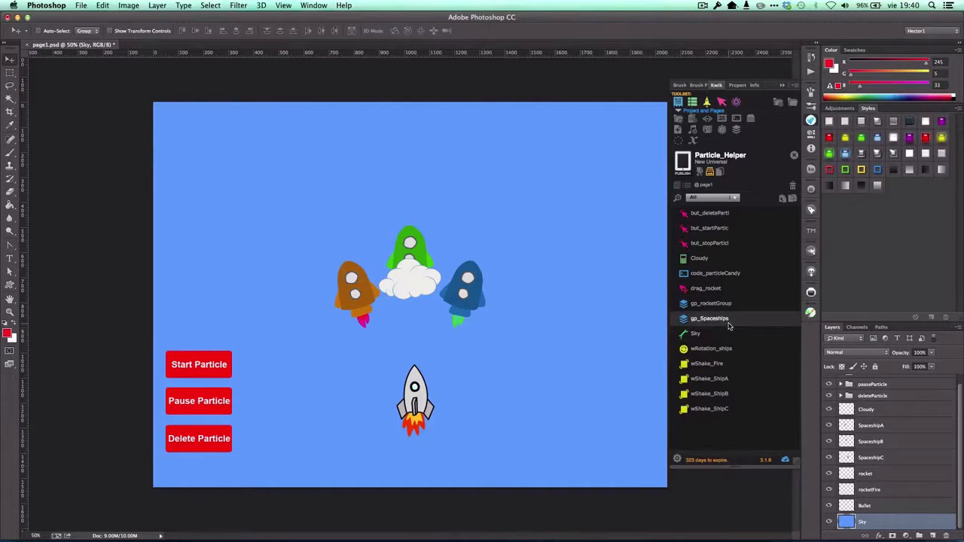
# Review the members of the gp_rocketGroup and gp_Spaceships groups without changing them.
pyautogui.click(688, 305)
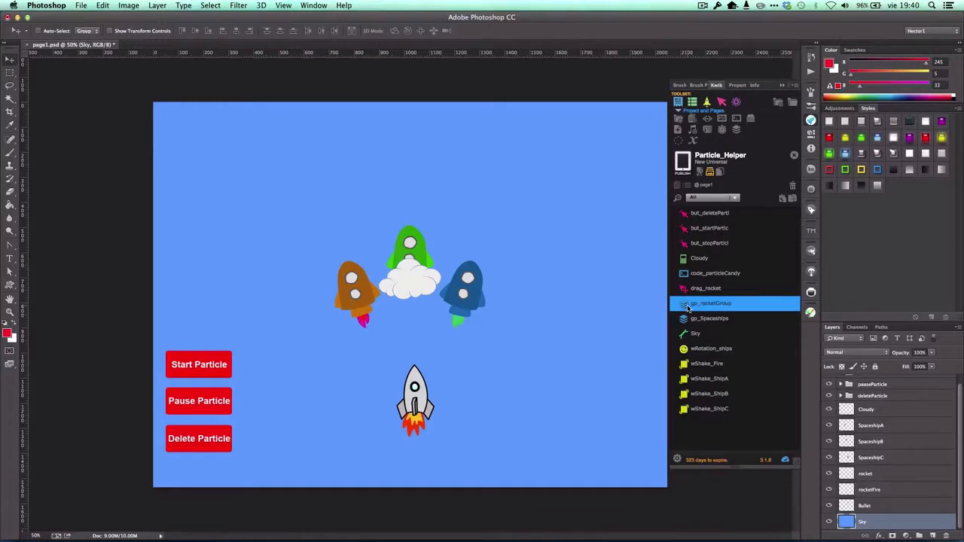
pyautogui.doubleClick(687, 305)
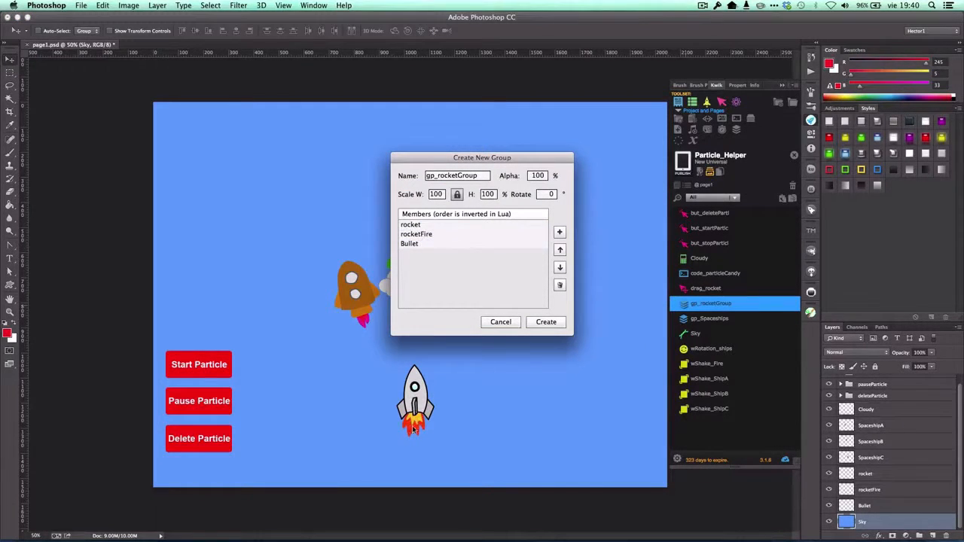
pyautogui.click(410, 244)
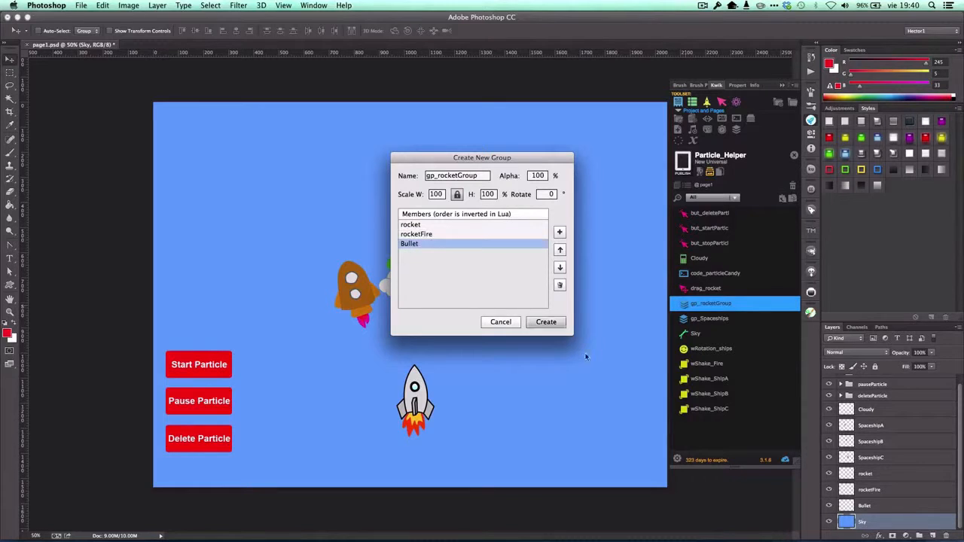
pyautogui.click(513, 322)
pyautogui.click(687, 319)
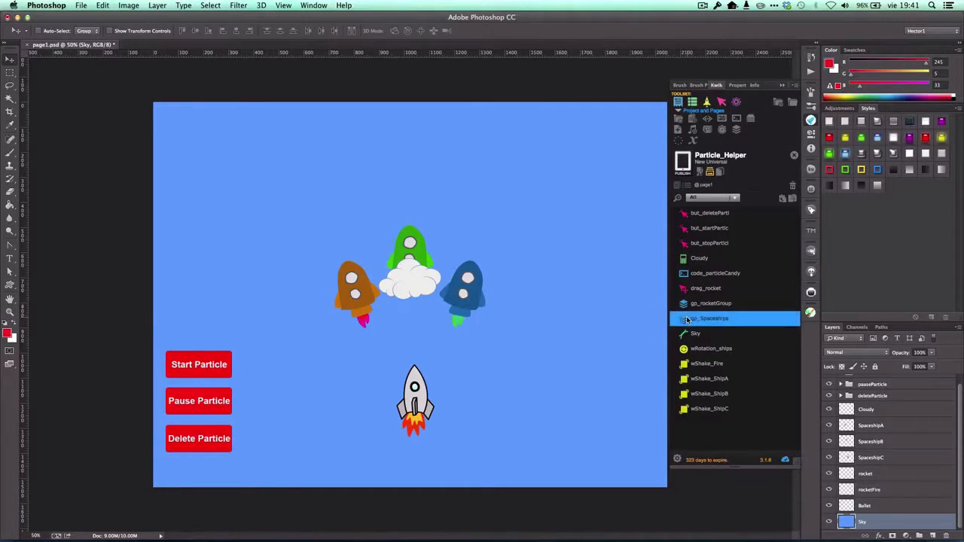
pyautogui.doubleClick(687, 319)
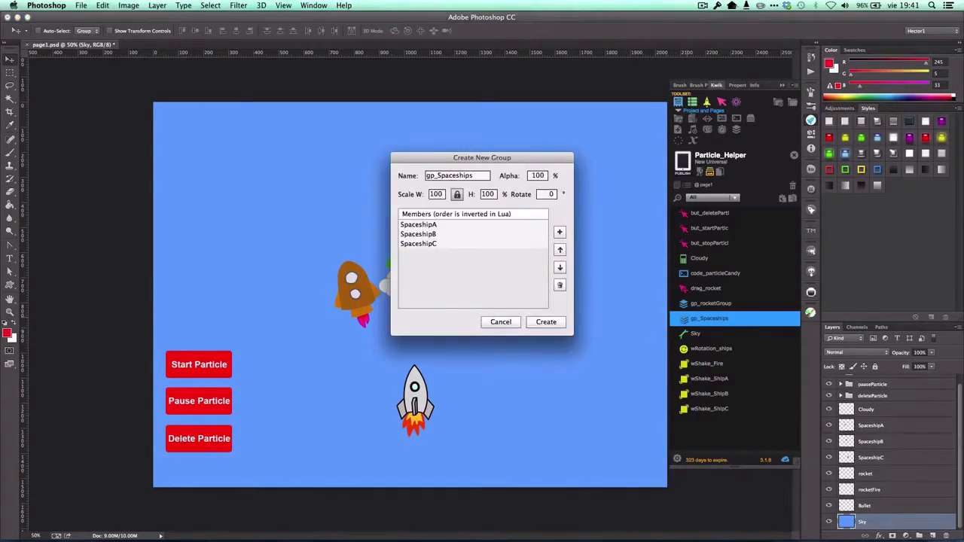
pyautogui.click(500, 322)
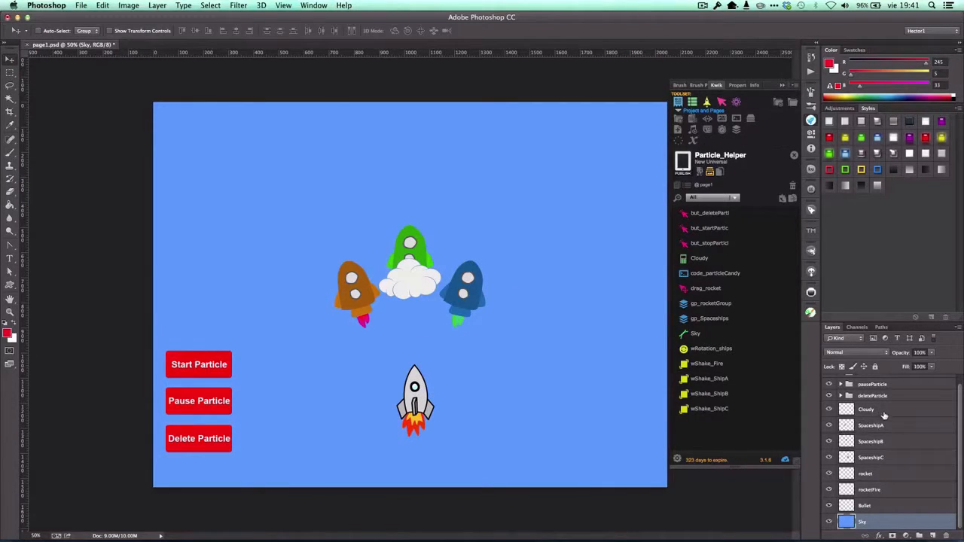
# Add a new empty layer directly above Sky and name it mainGroup.
pyautogui.click(933, 537)
pyautogui.scroll(-1, 934, 518)
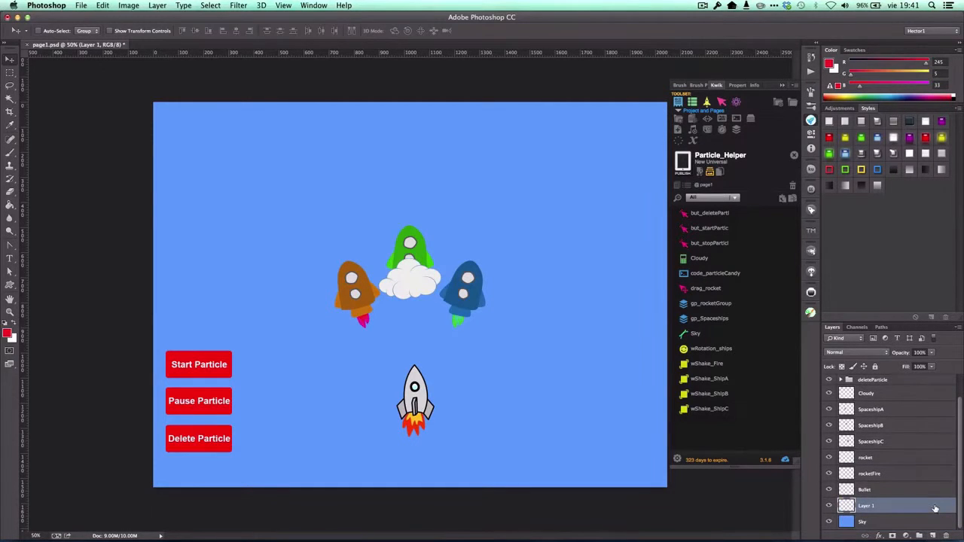
pyautogui.doubleClick(877, 509)
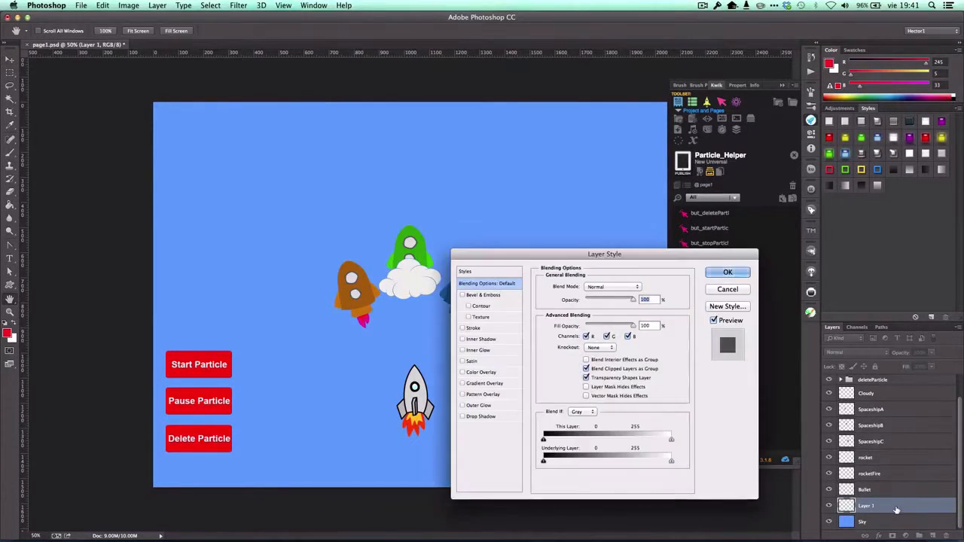
pyautogui.click(727, 290)
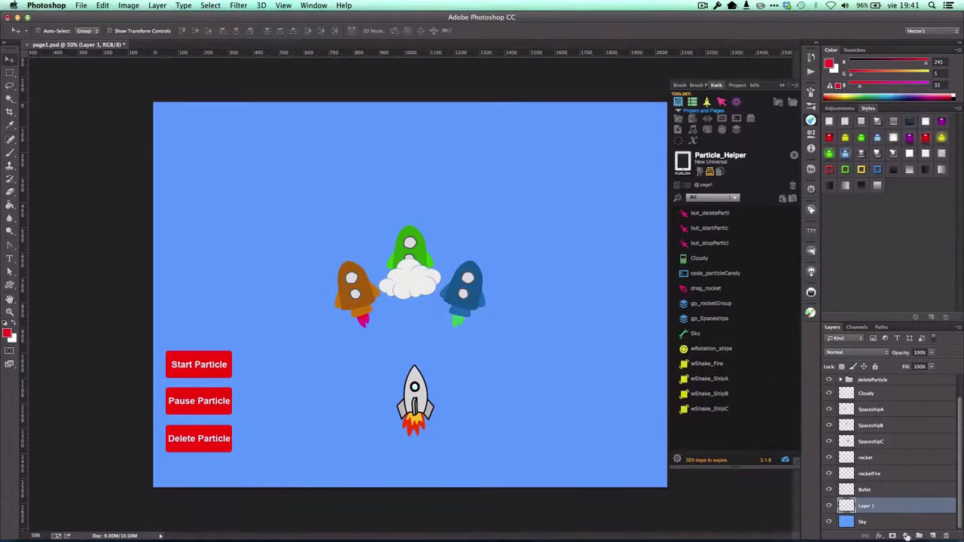
pyautogui.doubleClick(868, 506)
pyautogui.write('mainGroup')
pyautogui.press('Return')
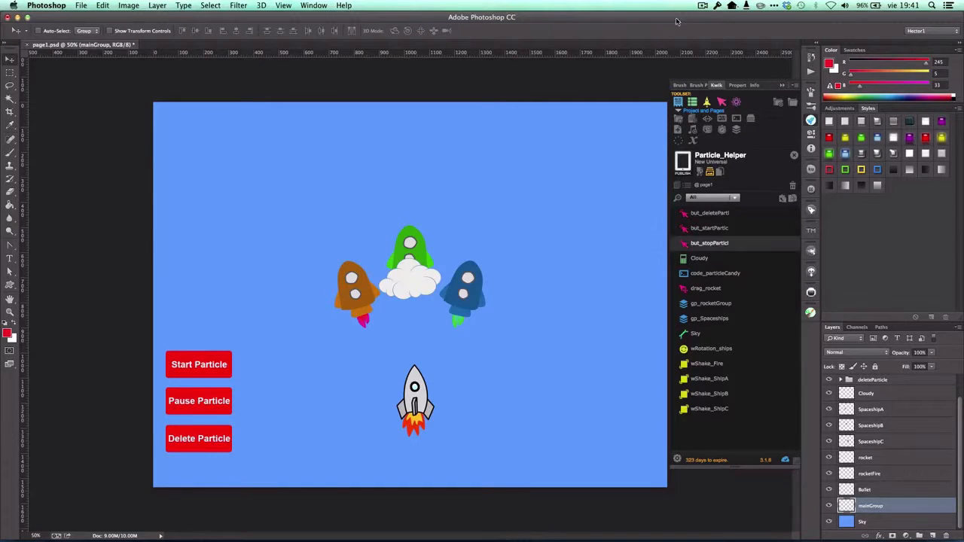
# Create a rectangle vector replacement for the mainGroup layer, keeping the default size and color.
pyautogui.click(692, 101)
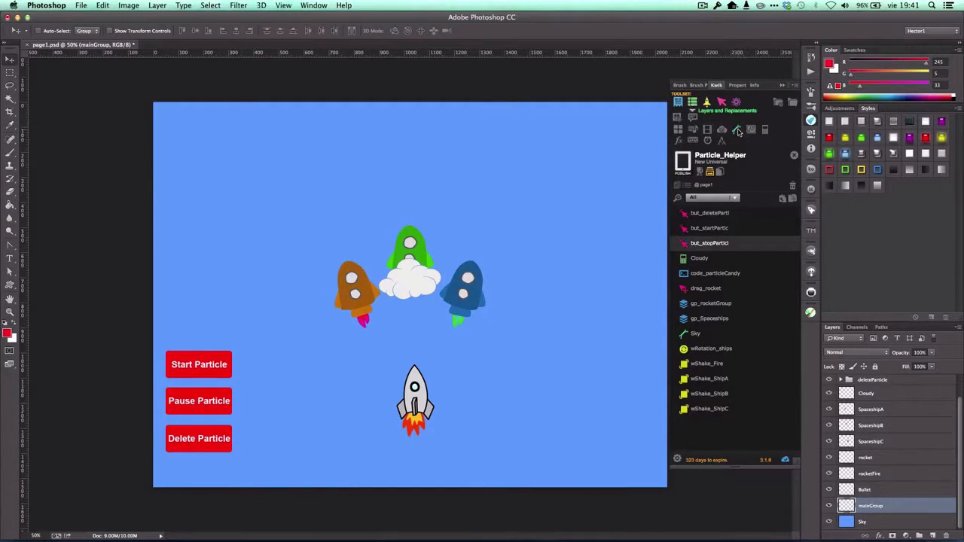
pyautogui.click(738, 131)
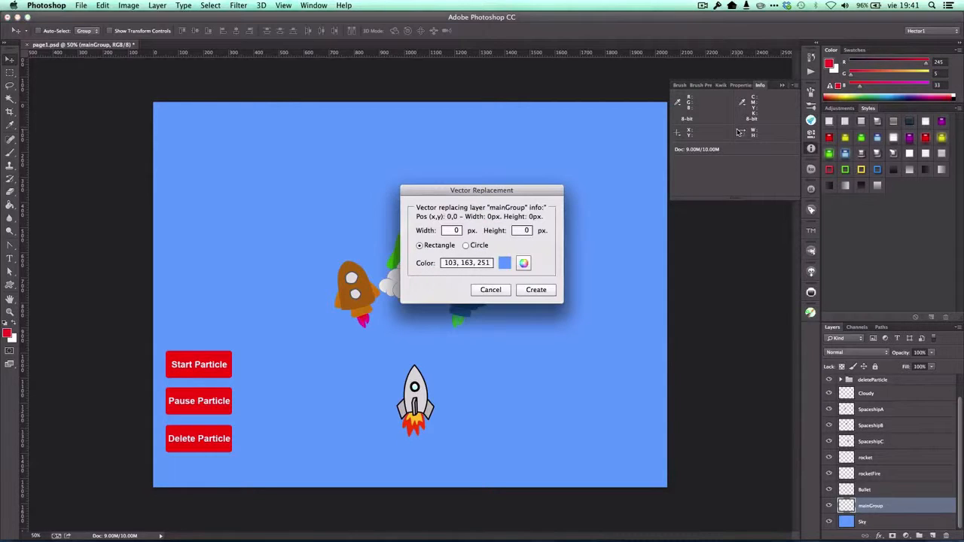
pyautogui.click(530, 289)
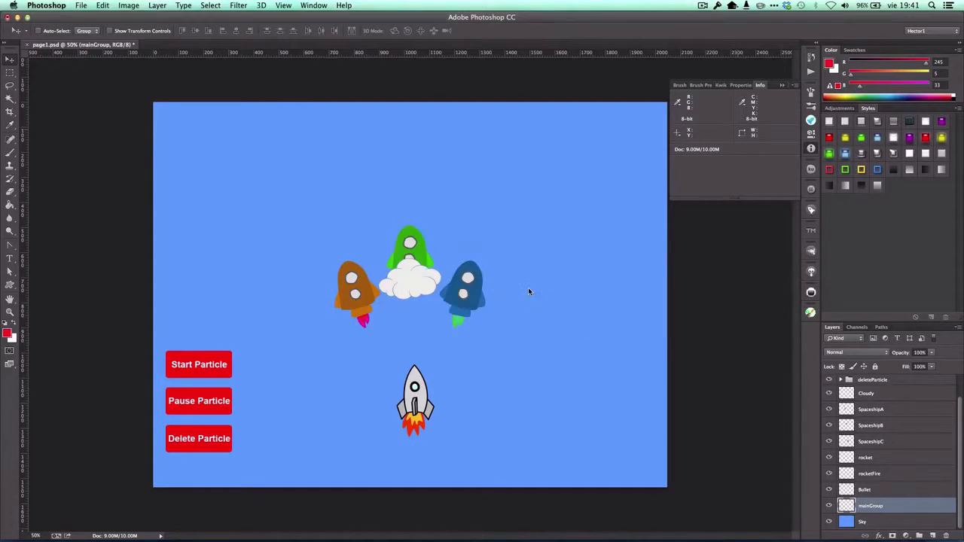
pyautogui.click(717, 85)
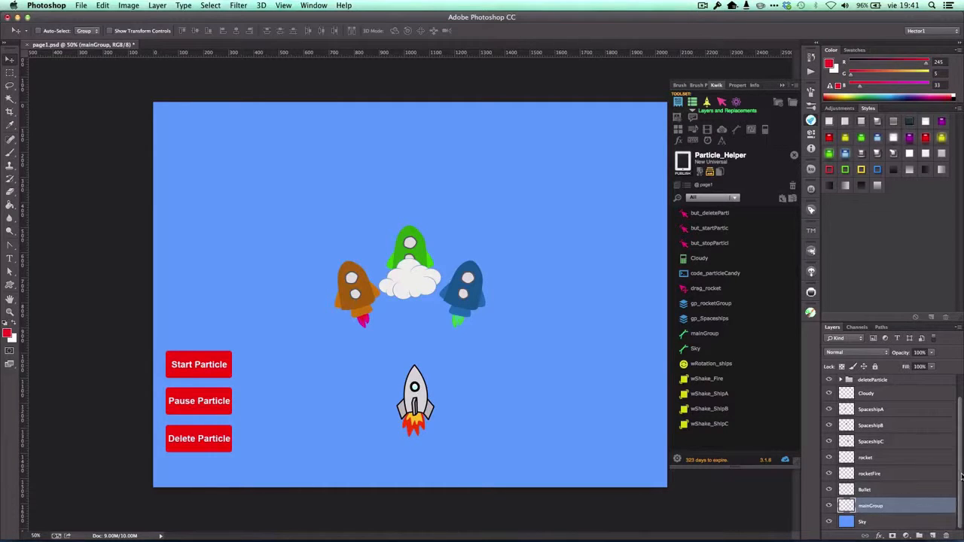
# Add a new empty layer directly above mainGroup and name it e1_emitter.
pyautogui.moveTo(960, 475)
pyautogui.mouseDown()
pyautogui.moveTo(960, 439)
pyautogui.moveTo(962, 464)
pyautogui.mouseUp()
pyautogui.click(931, 537)
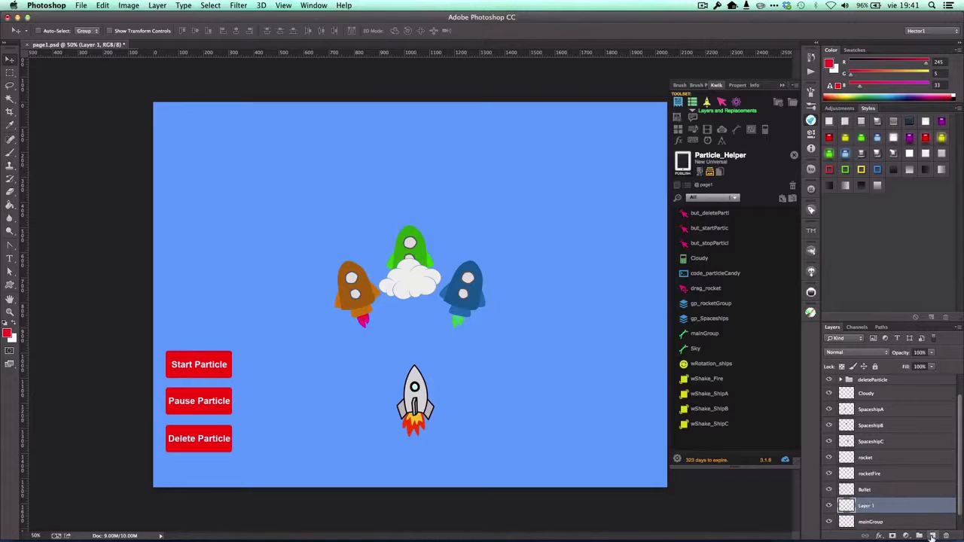
pyautogui.doubleClick(865, 506)
pyautogui.write('s')
pyautogui.press('Return')
# Create a rectangle vector replacement for the e1_emitter layer, keeping the default size and color.
pyautogui.click(738, 133)
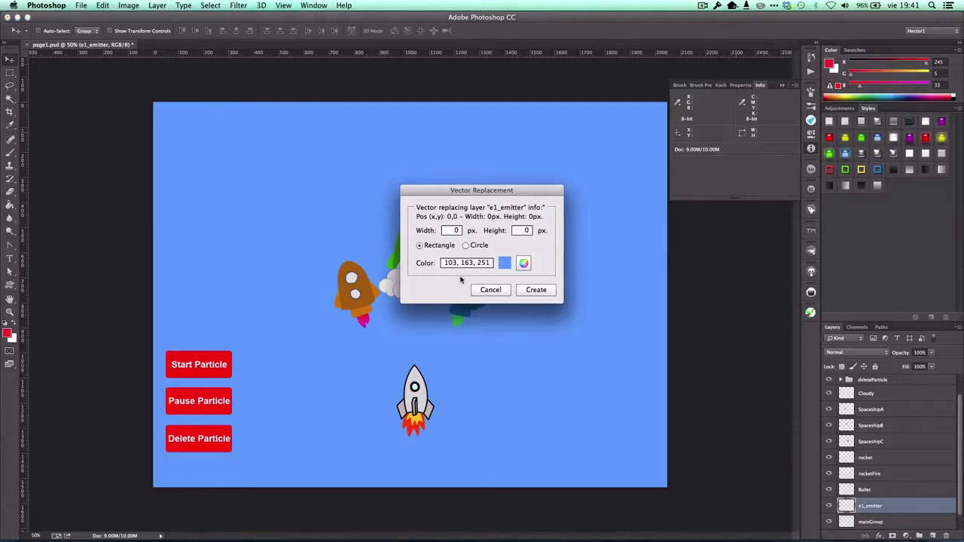
pyautogui.click(534, 290)
pyautogui.scroll(-1, 913, 458)
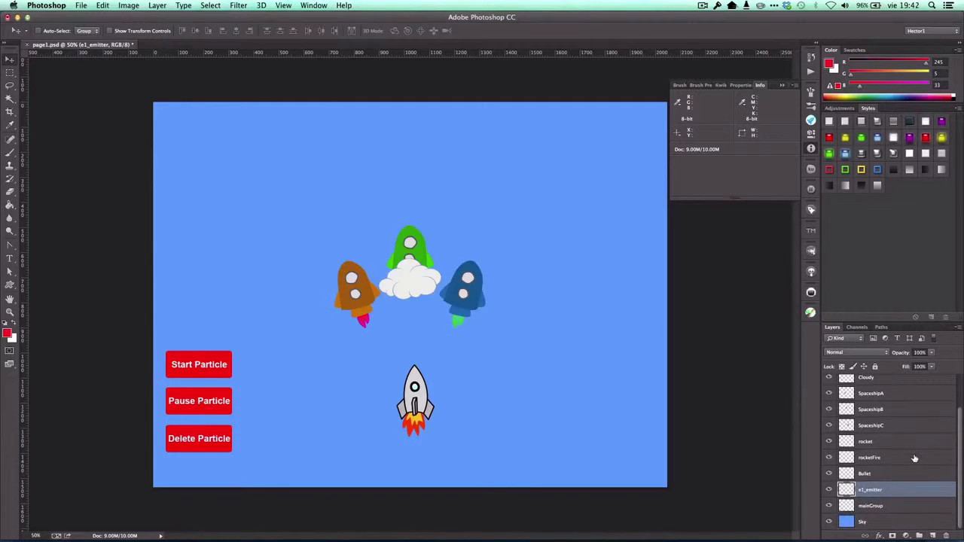
pyautogui.click(718, 85)
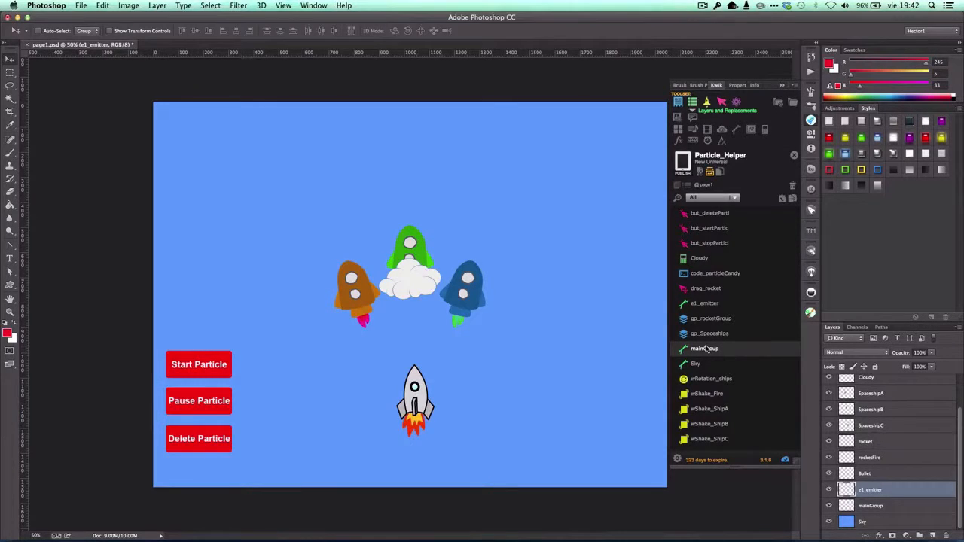
# Create a Kwik group containing only the mainGroup layer and name it gp_mainGroup.
pyautogui.click(866, 505)
pyautogui.click(873, 494)
pyautogui.click(870, 503)
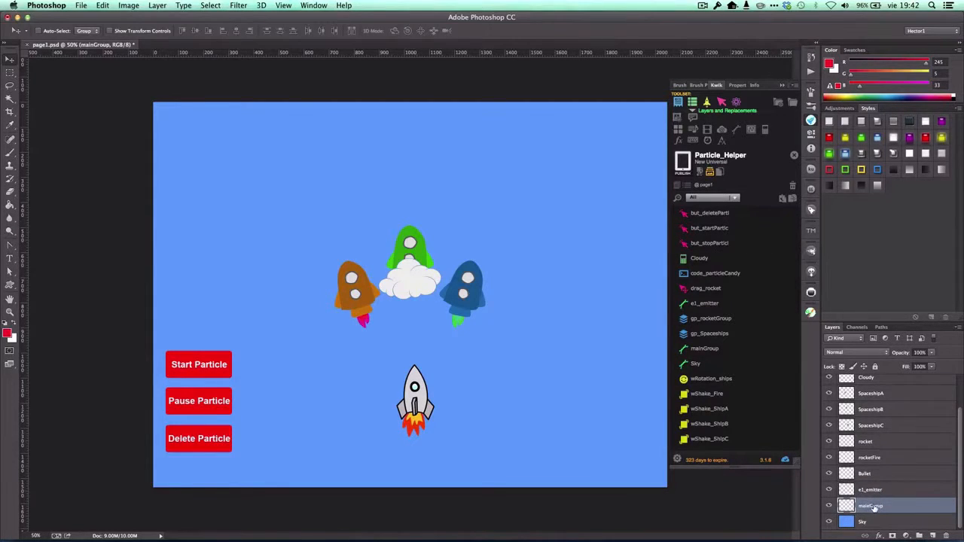
pyautogui.click(678, 102)
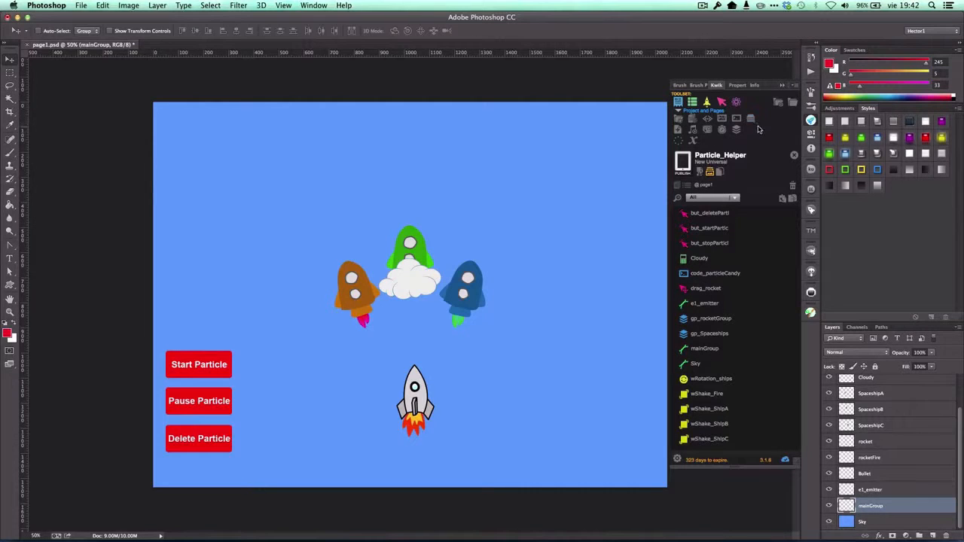
pyautogui.click(733, 131)
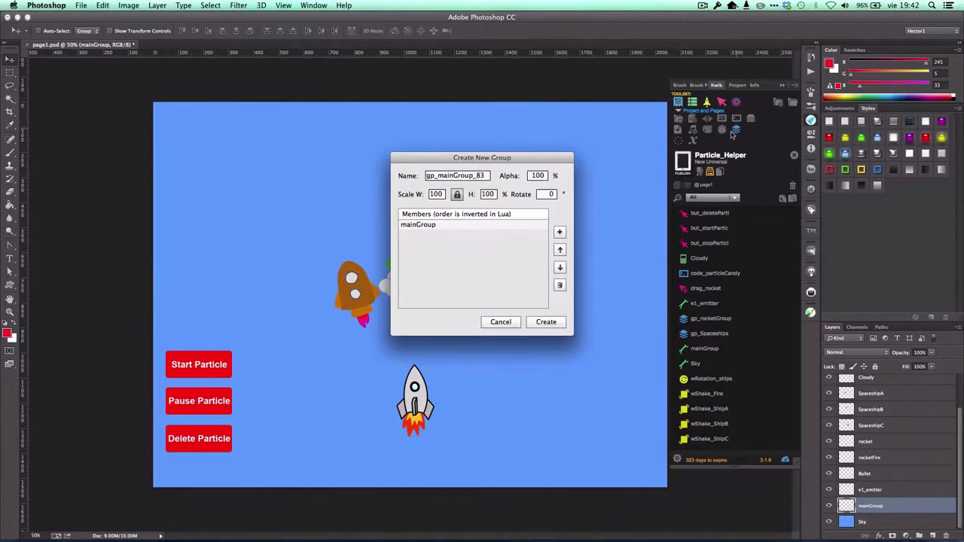
pyautogui.doubleClick(486, 176)
pyautogui.click(490, 177)
pyautogui.click(548, 322)
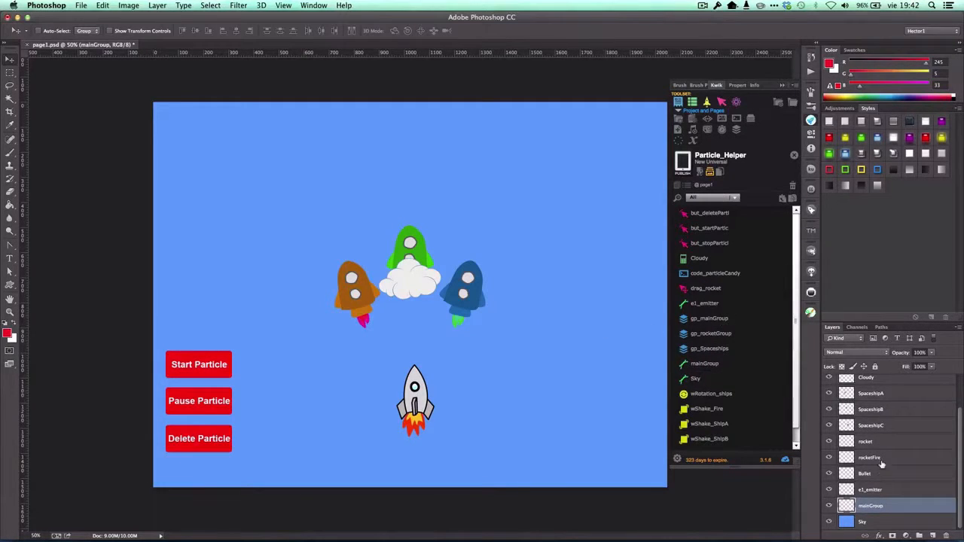
# Create a Kwik group containing only the e1_emitter layer and name it gp_e1_emitter.
pyautogui.click(873, 490)
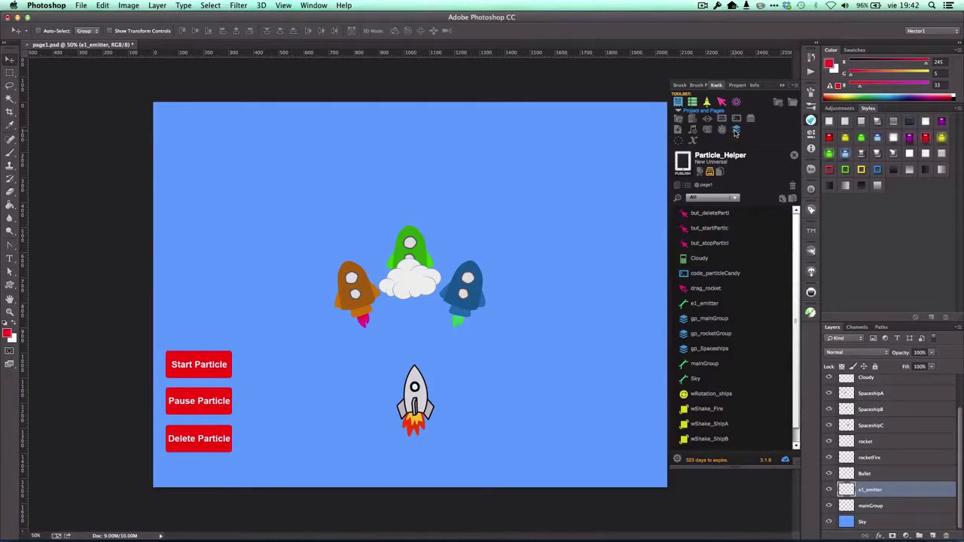
pyautogui.click(736, 130)
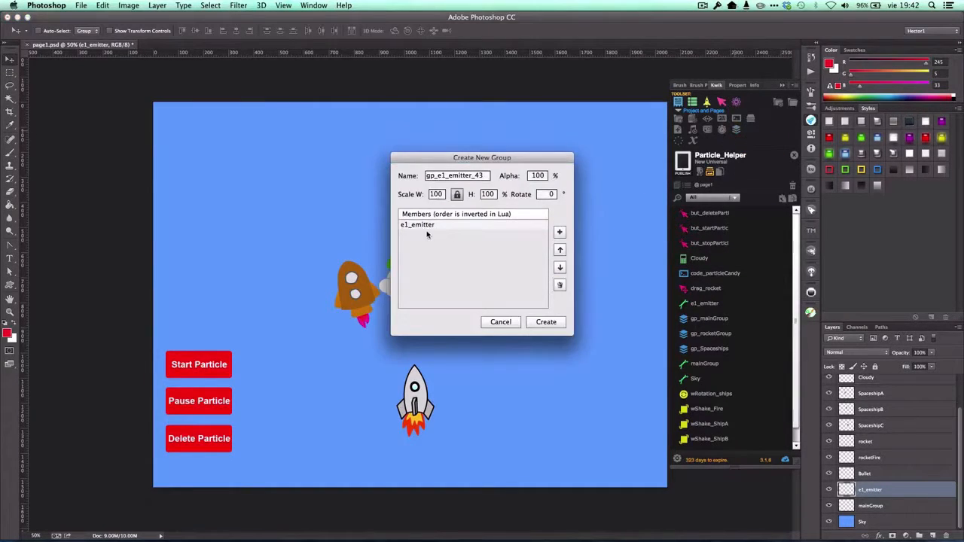
pyautogui.click(485, 175)
pyautogui.click(485, 175)
pyautogui.click(559, 324)
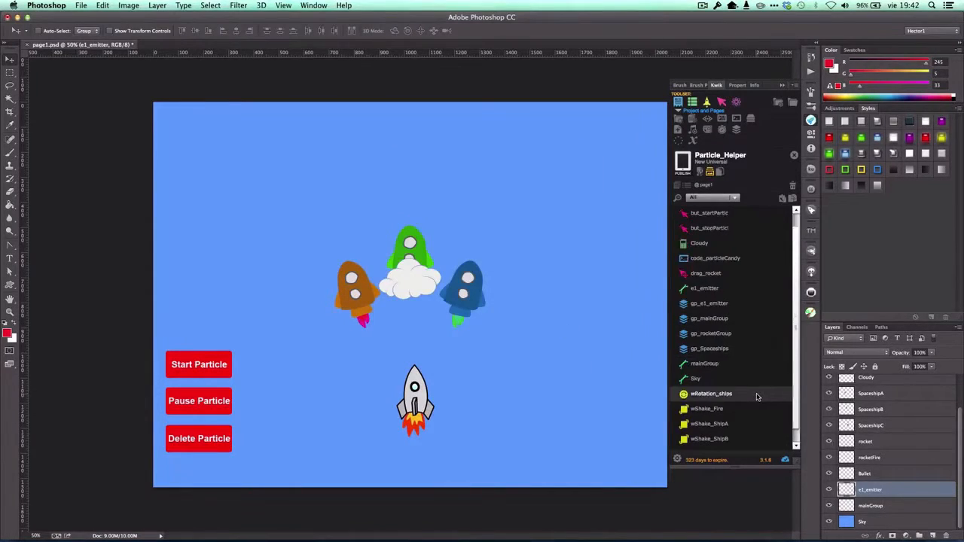
# Open the gp_mainGroup group for editing and add gp_rocketGroup as a member.
pyautogui.scroll(-1, 757, 397)
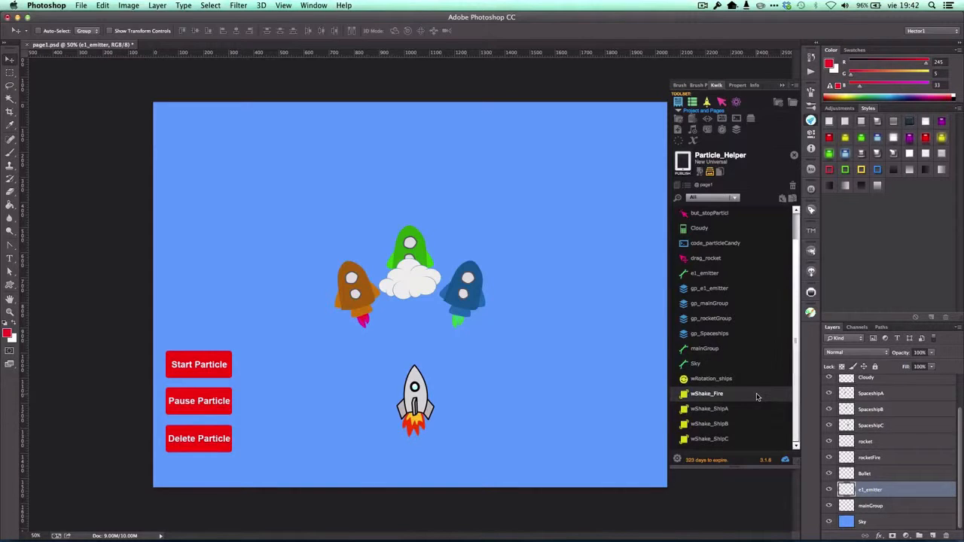
pyautogui.click(687, 304)
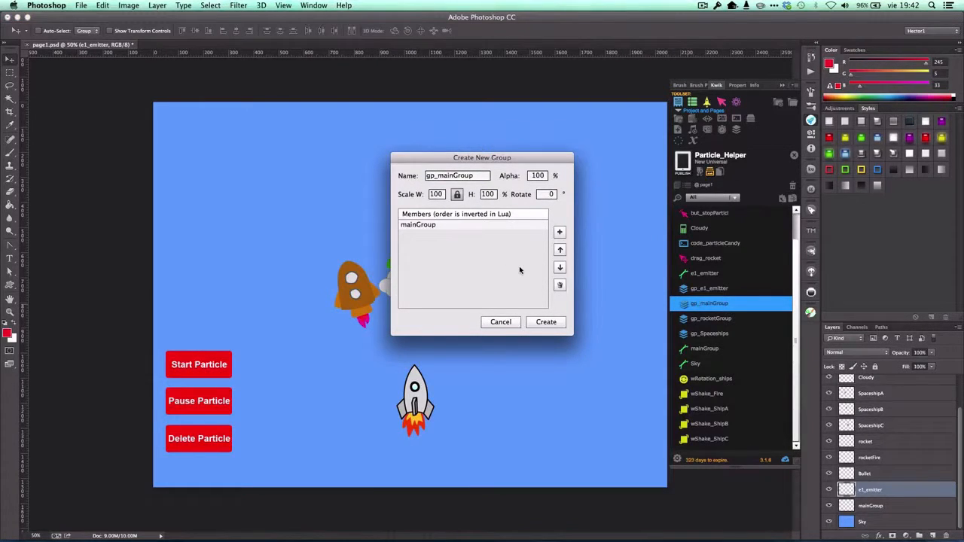
pyautogui.click(559, 232)
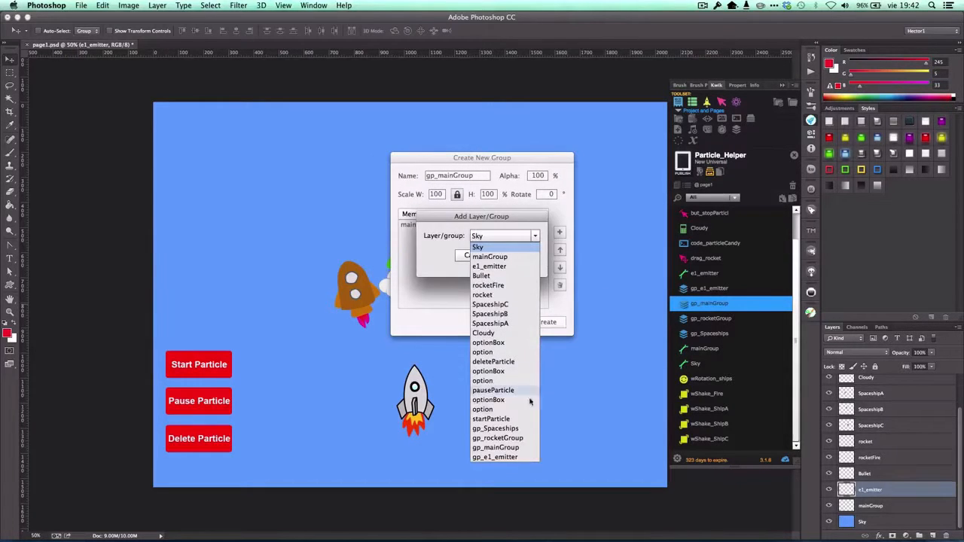
pyautogui.click(516, 437)
pyautogui.click(519, 255)
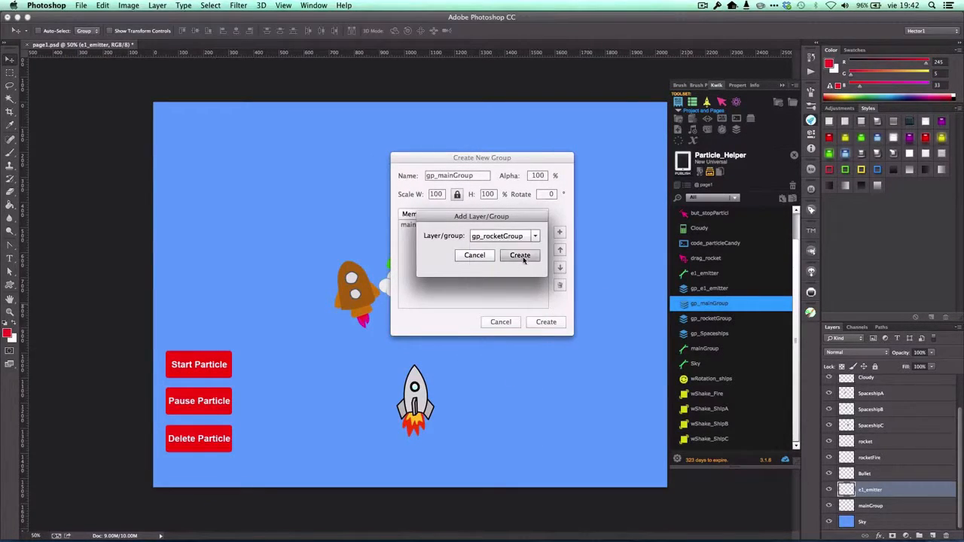
# Add the e1_emitter layer and the gp_Spaceships group to gp_mainGroup's members.
pyautogui.click(559, 233)
pyautogui.click(536, 237)
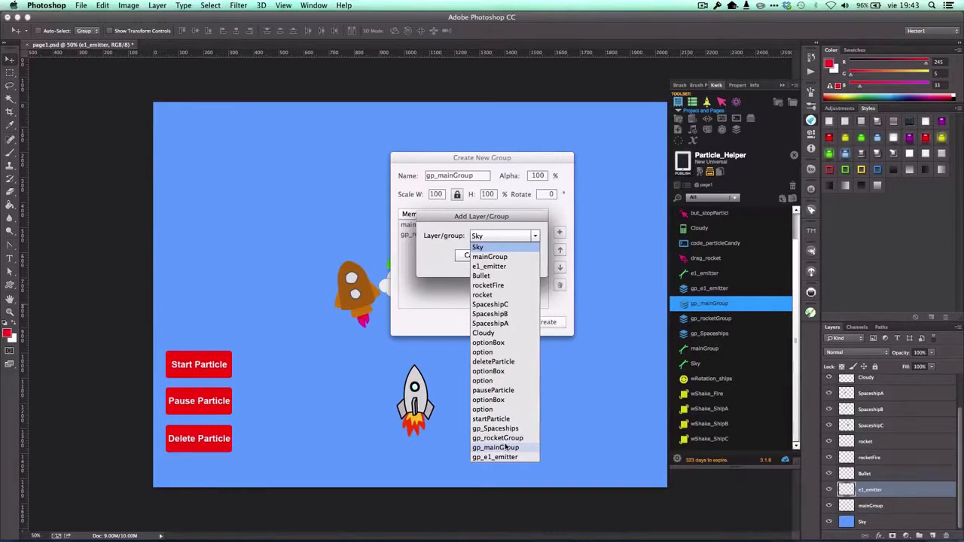
pyautogui.click(489, 267)
pyautogui.click(513, 256)
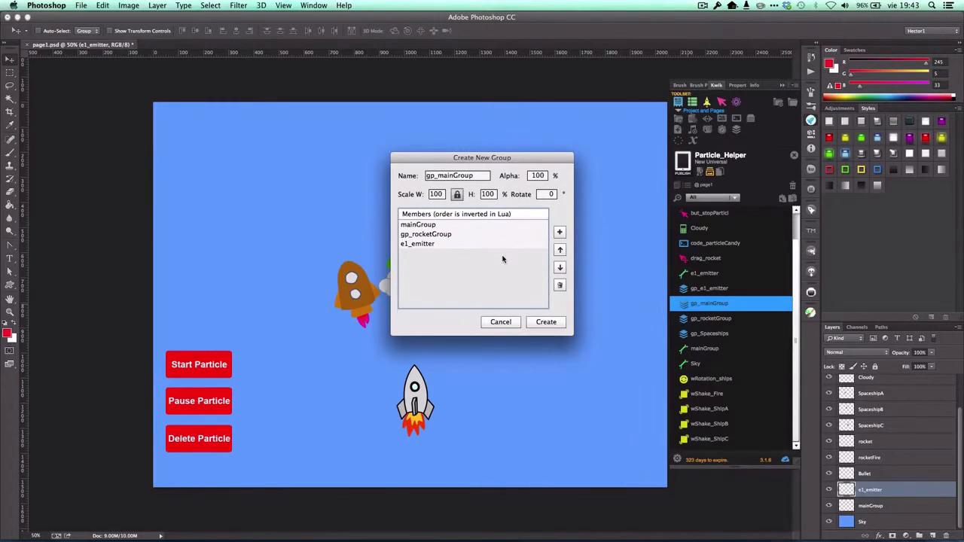
pyautogui.click(559, 233)
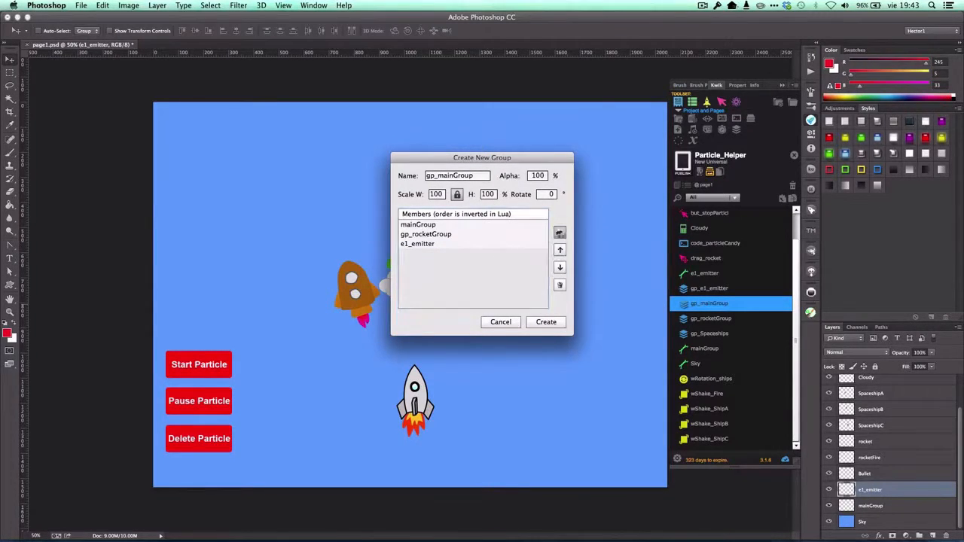
pyautogui.click(528, 236)
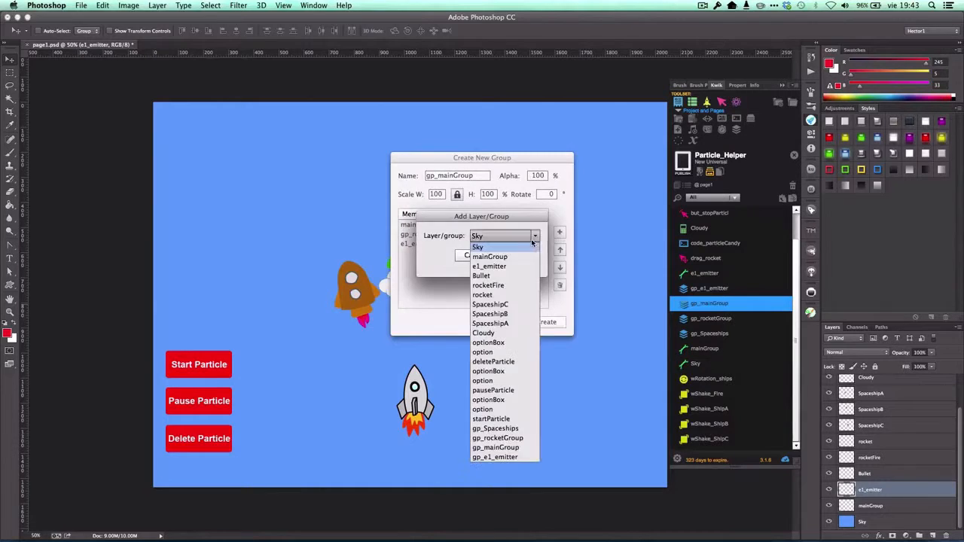
pyautogui.click(506, 428)
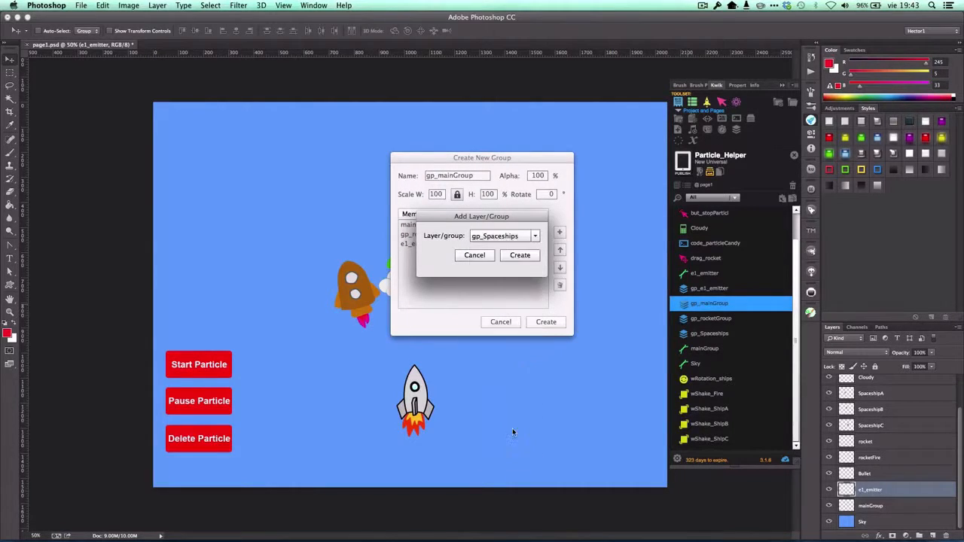
pyautogui.click(520, 255)
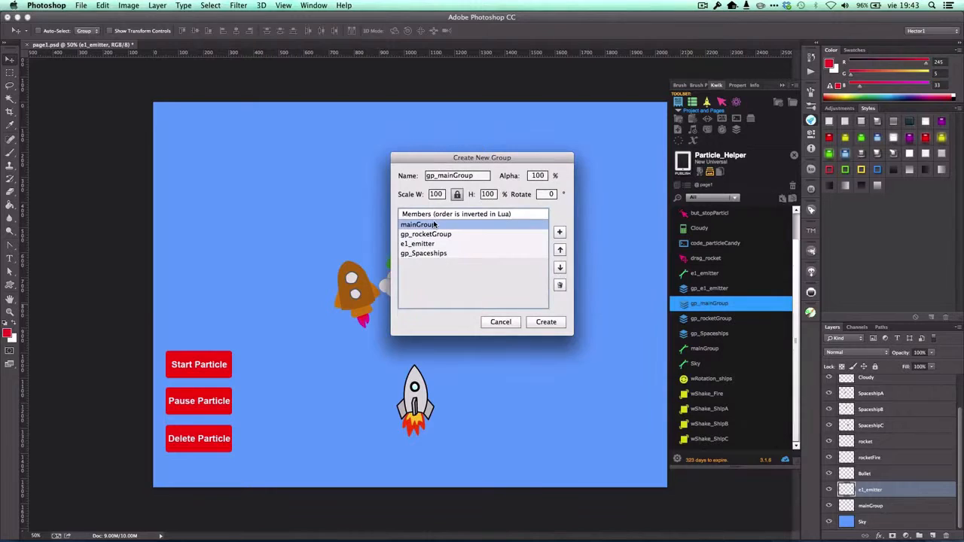
# Try placing mainGroup at the end of gp_mainGroup's member list, below gp_Spaceships.
pyautogui.click(559, 268)
pyautogui.click(560, 268)
pyautogui.click(560, 268)
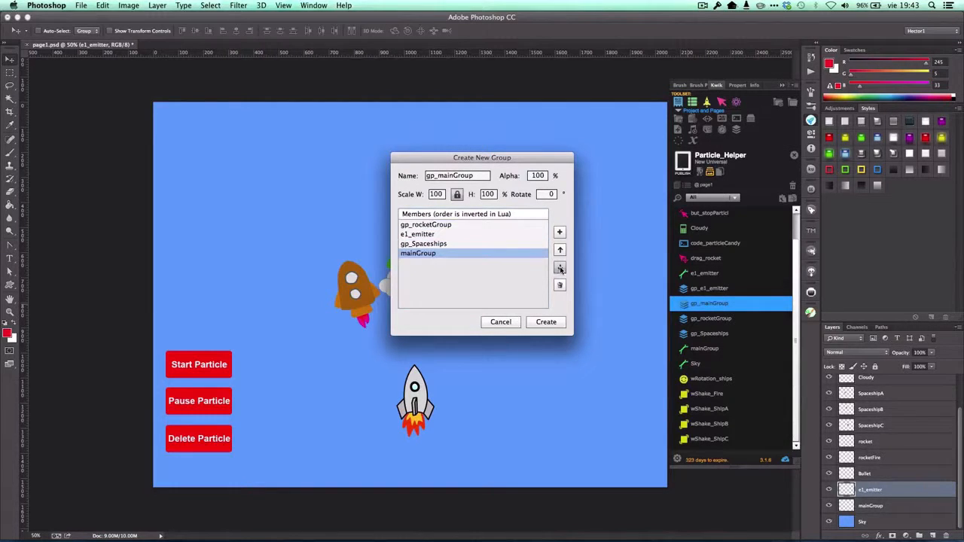
pyautogui.click(441, 236)
pyautogui.click(451, 227)
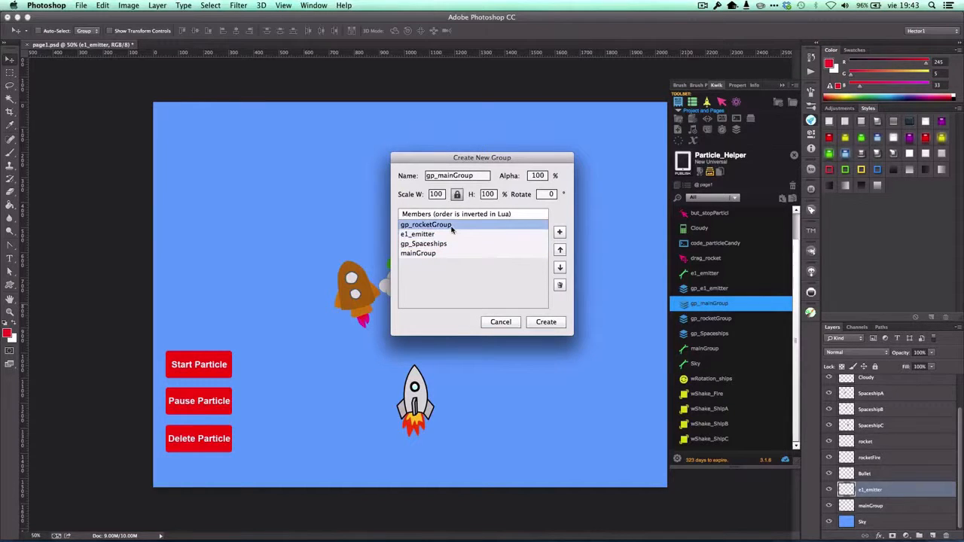
pyautogui.click(440, 236)
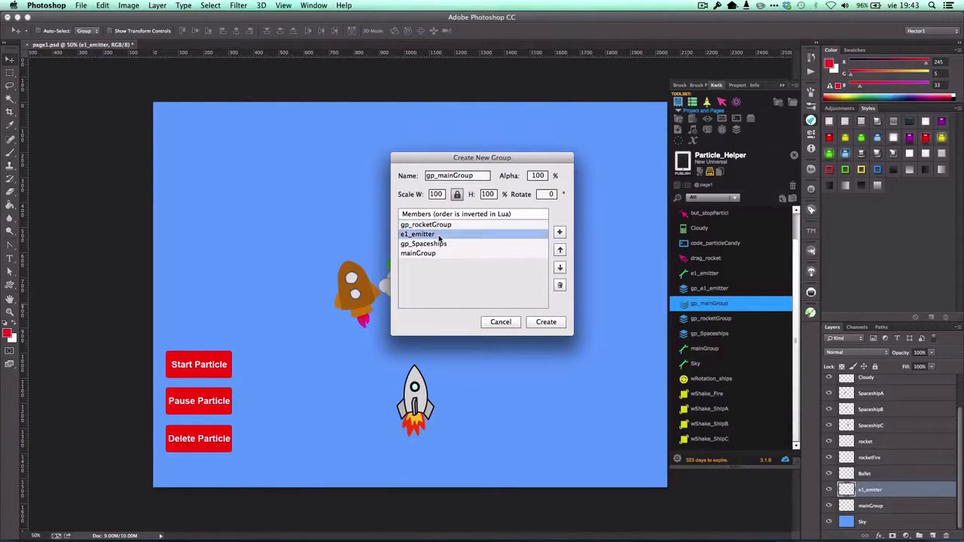
pyautogui.click(441, 243)
pyautogui.click(439, 253)
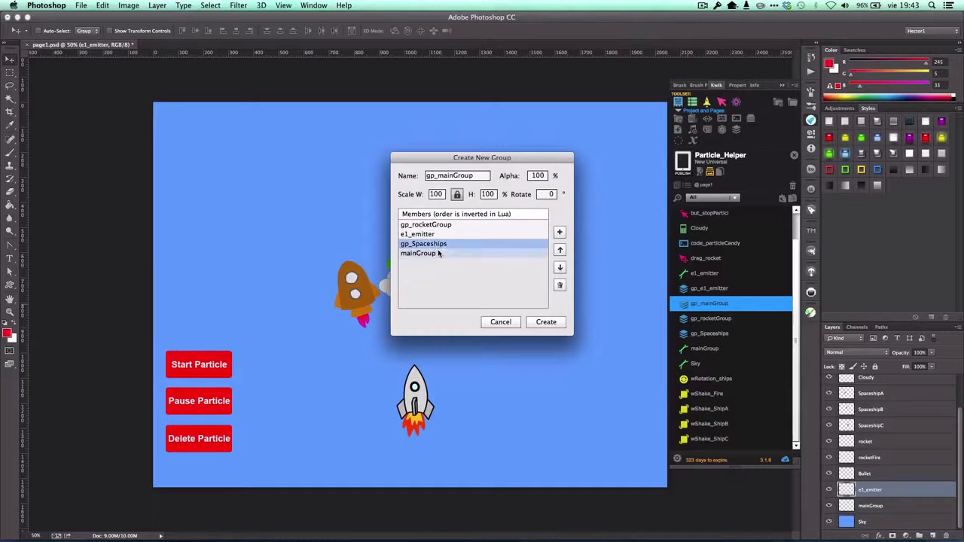
# Place mainGroup first in gp_mainGroup's member list and save the group.
pyautogui.click(560, 249)
pyautogui.click(560, 249)
pyautogui.click(560, 250)
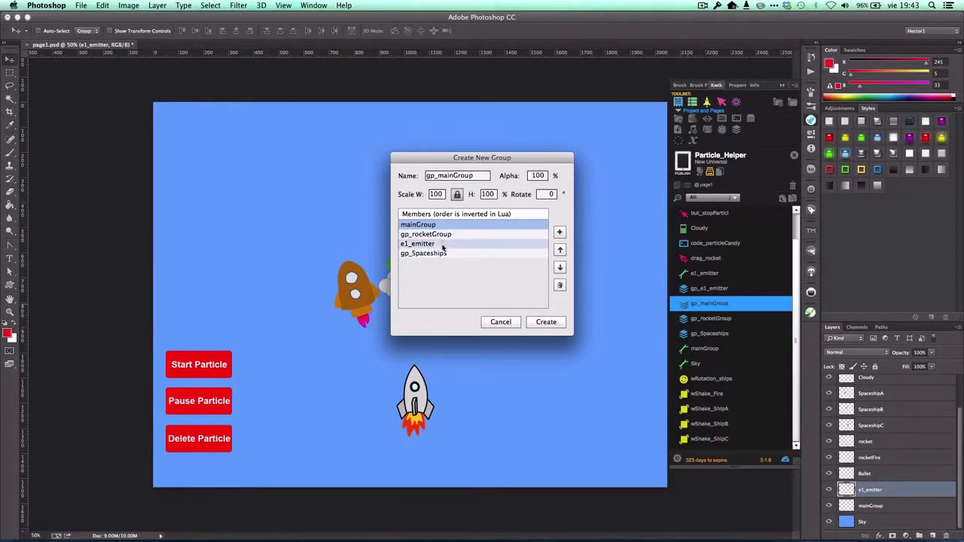
pyautogui.click(538, 324)
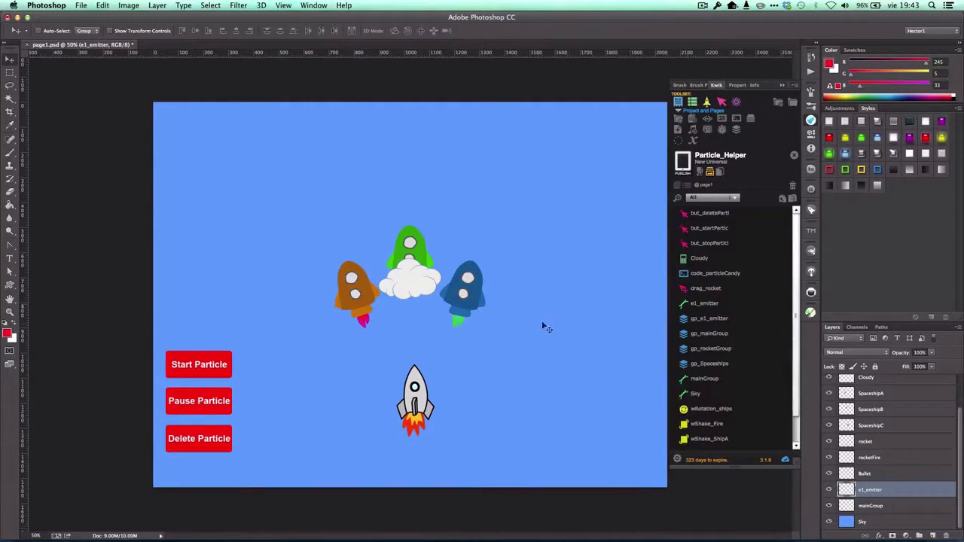
# Publish the Particle_Helper project and close the publishing report log.
pyautogui.click(894, 454)
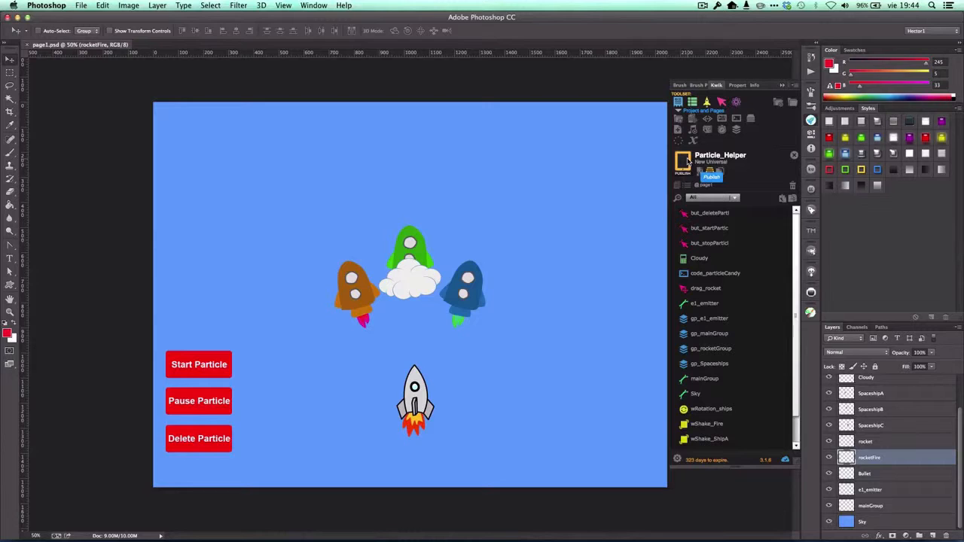
pyautogui.click(683, 161)
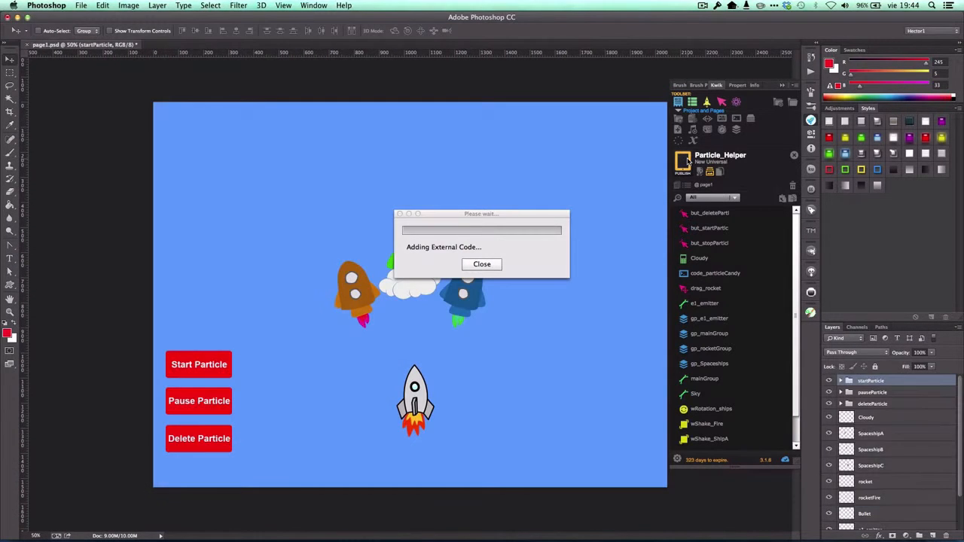
pyautogui.click(562, 292)
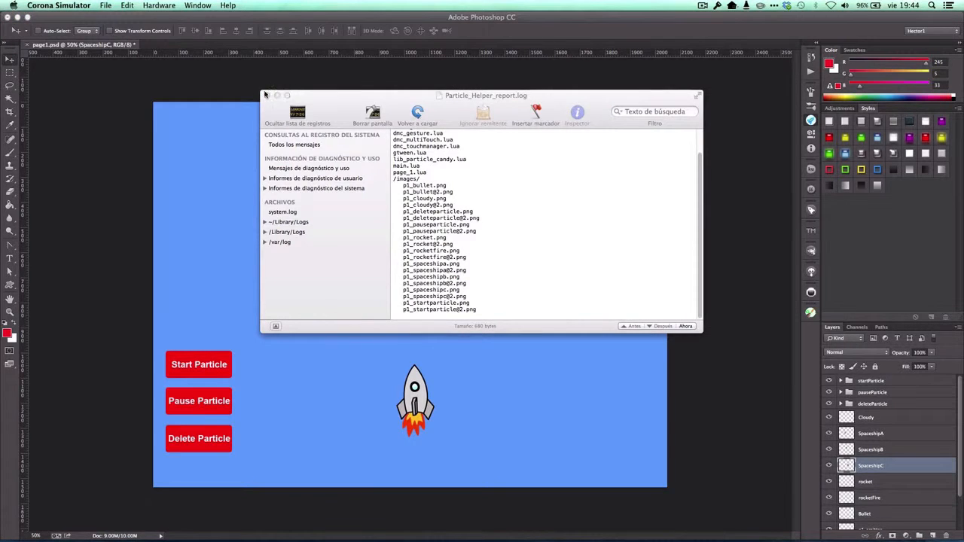
pyautogui.click(265, 95)
# Switch to ZeroBrane Studio and reload the modified page_1.lua from disk.
pyautogui.moveTo(632, 536)
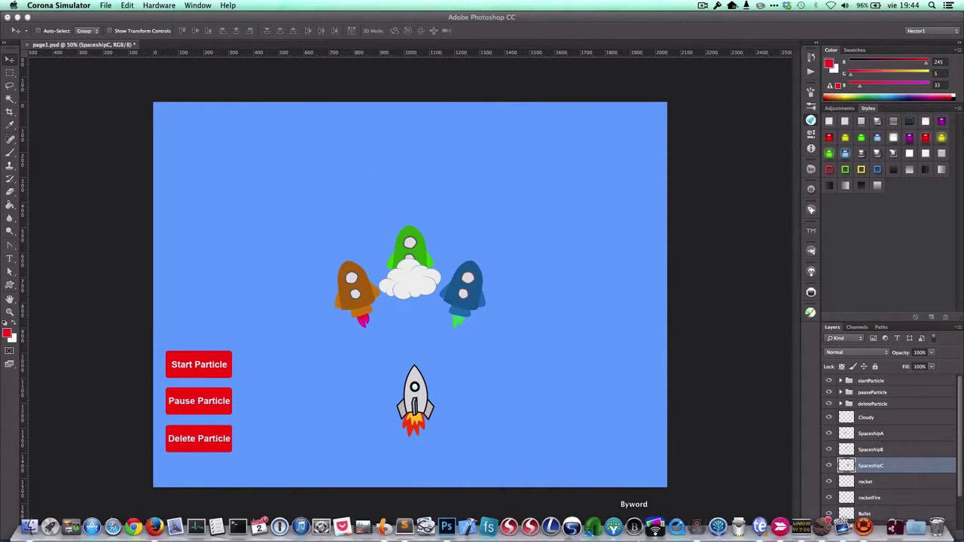
pyautogui.click(698, 527)
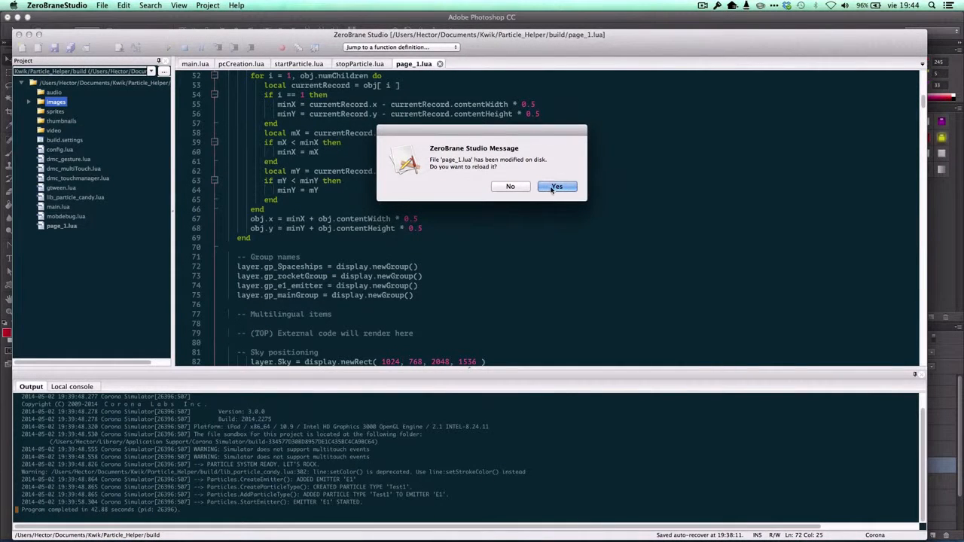
pyautogui.click(556, 186)
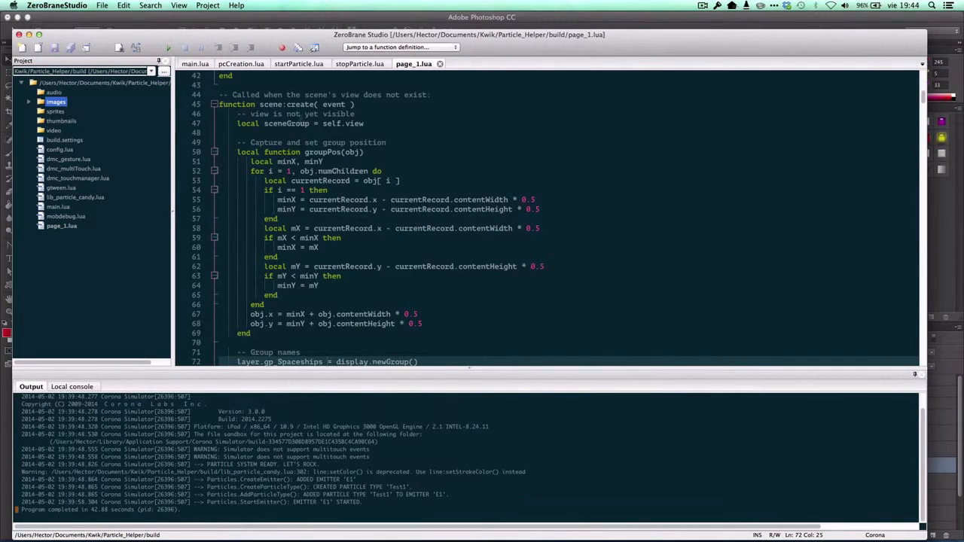
# Examine page_1.lua's initial settings, the scene:create function and the layer group declarations under the Group names comment.
pyautogui.click(285, 123)
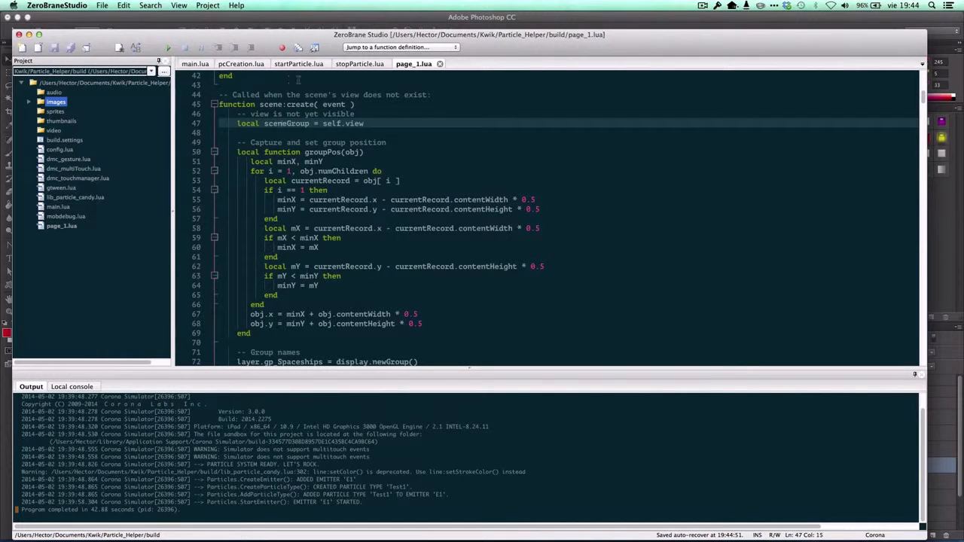
pyautogui.click(443, 171)
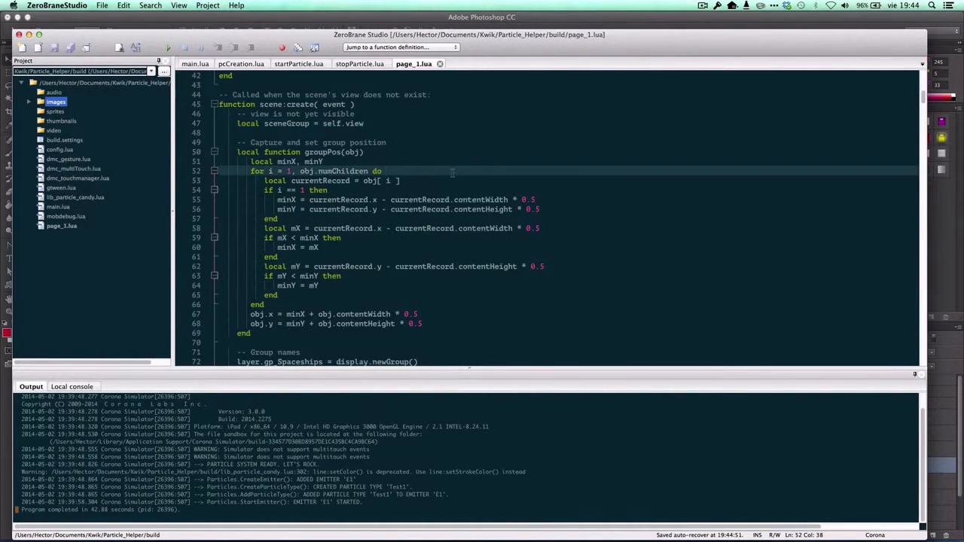
pyautogui.scroll(3, 456, 175)
pyautogui.scroll(10, 470, 181)
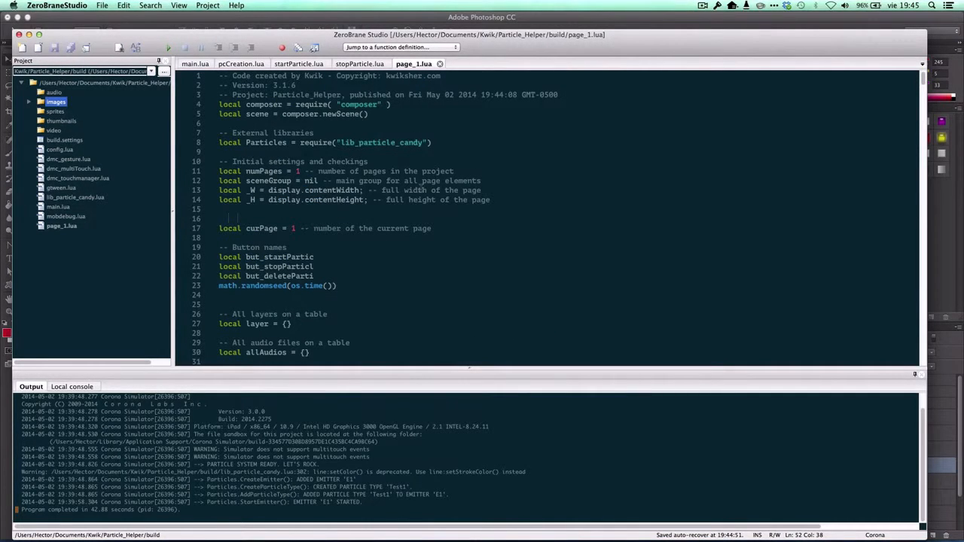
pyautogui.scroll(-5, 336, 181)
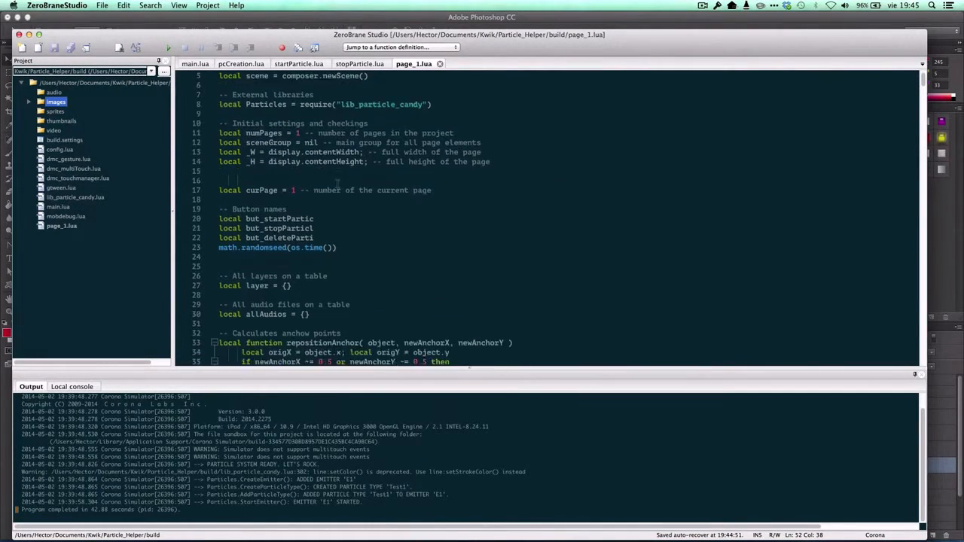
pyautogui.scroll(-10, 338, 183)
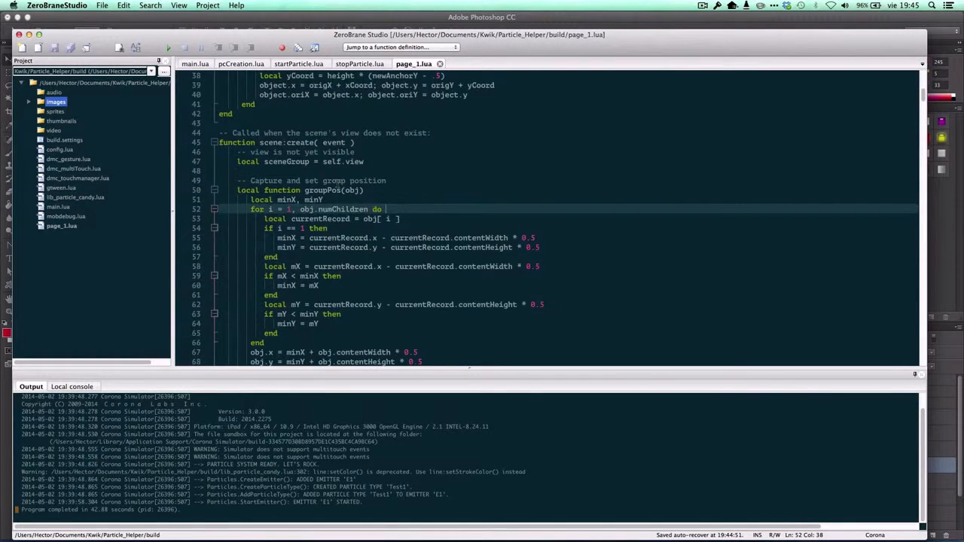
pyautogui.scroll(-3, 338, 183)
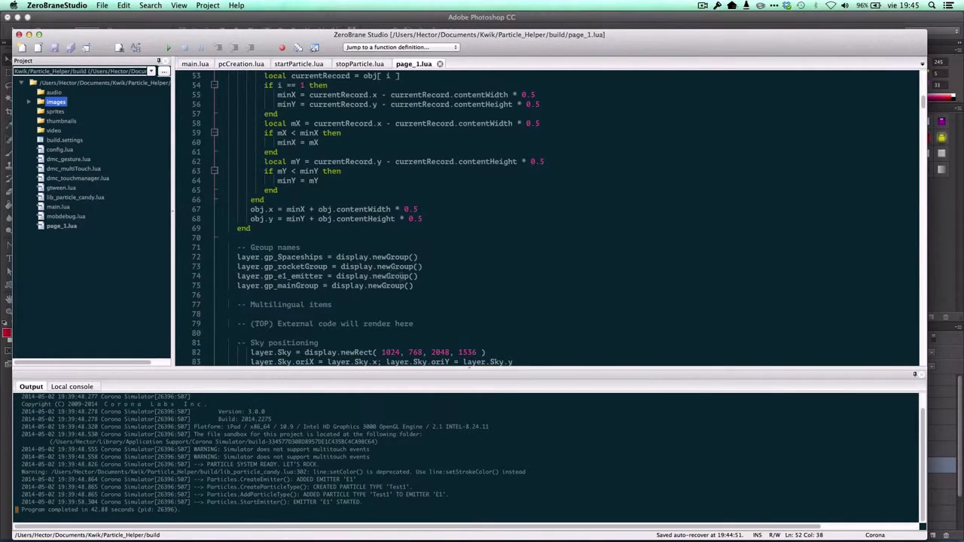
pyautogui.moveTo(435, 287); pyautogui.dragTo(247, 260)
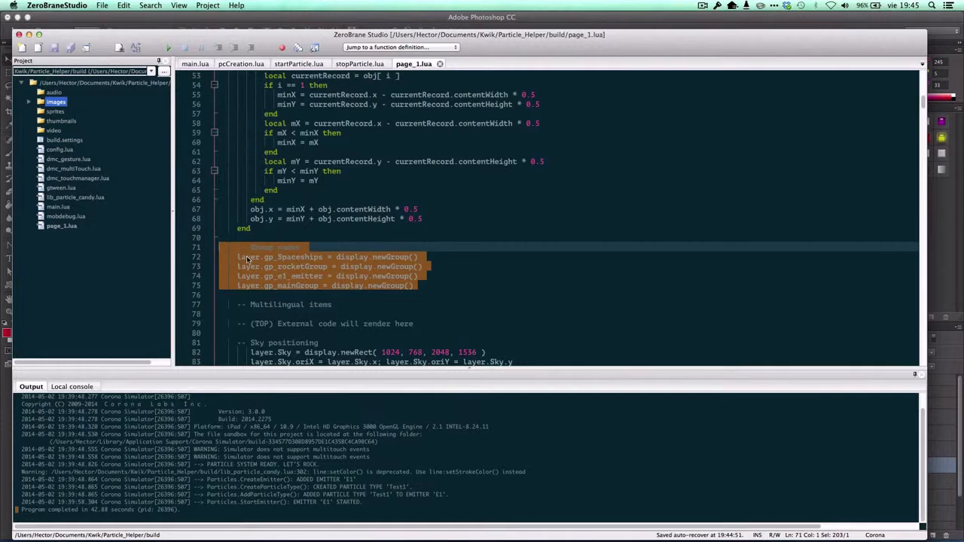
pyautogui.click(222, 257)
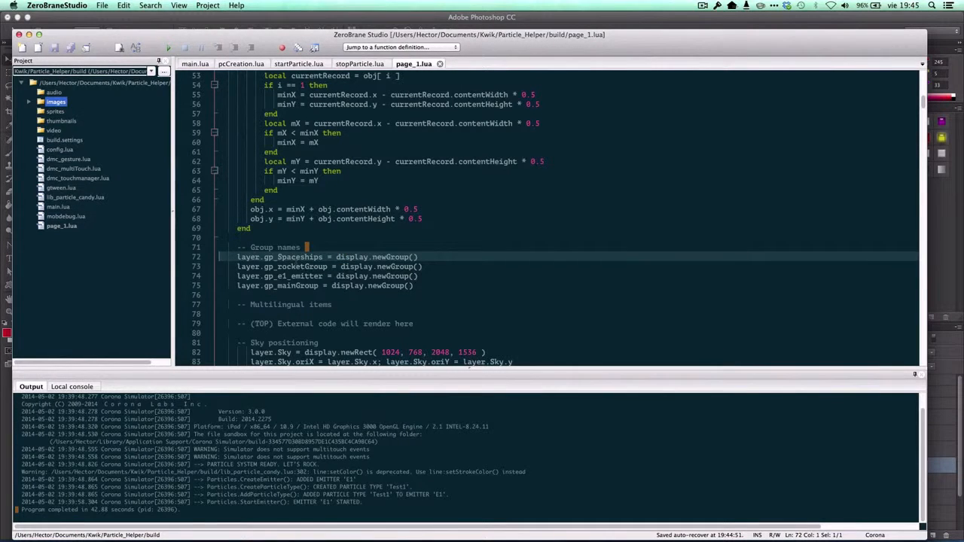
pyautogui.click(298, 267)
pyautogui.click(297, 277)
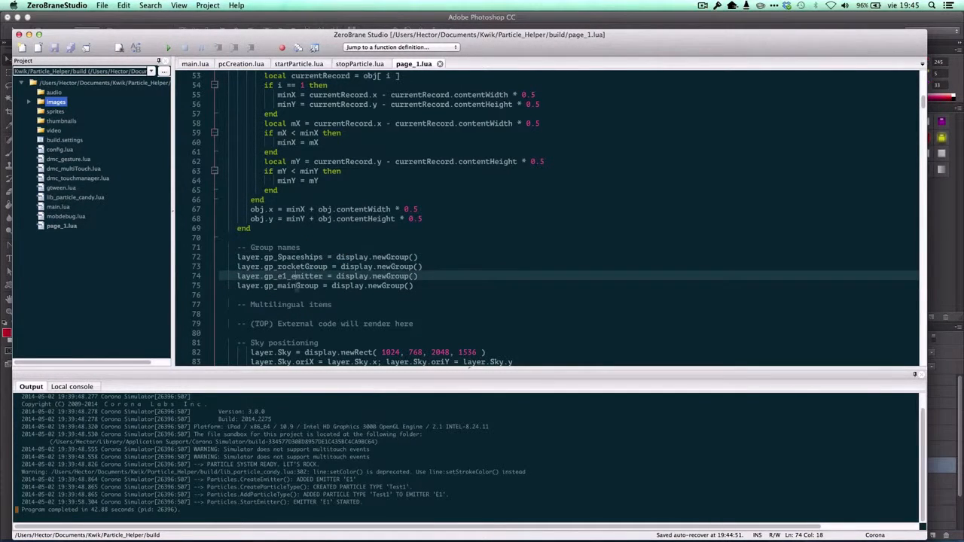
pyautogui.click(296, 286)
# Replace sceneGroup with layer.gp_e1_emitter, copied from page_1.lua, in pcCreation.lua's insert(MyEmitter) line and save the file.
pyautogui.moveTo(323, 277); pyautogui.dragTo(236, 277)
pyautogui.press('super+c')
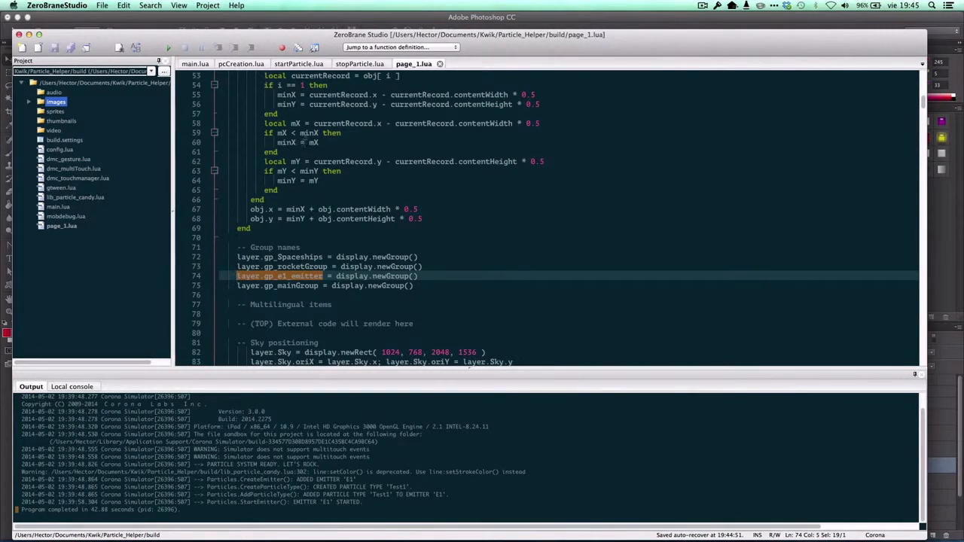
pyautogui.click(245, 66)
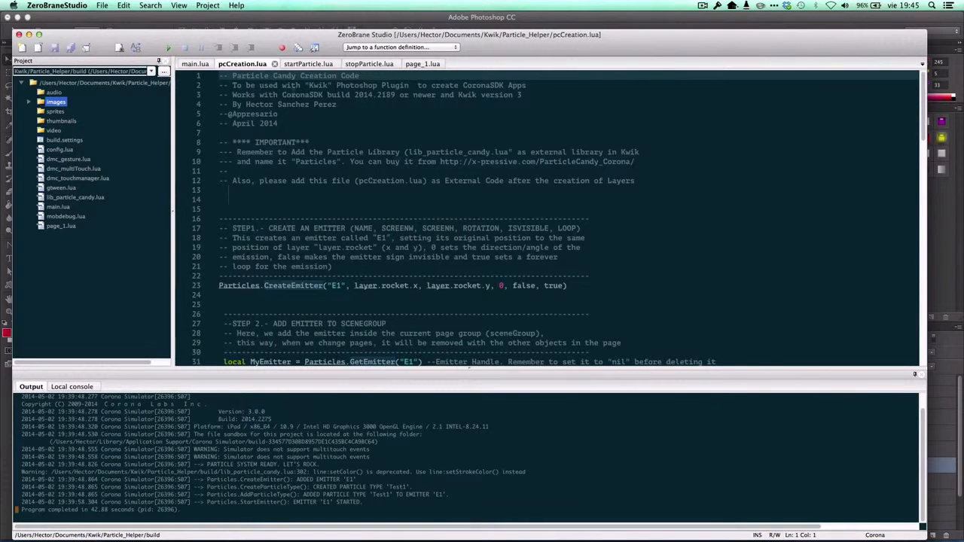
pyautogui.click(461, 162)
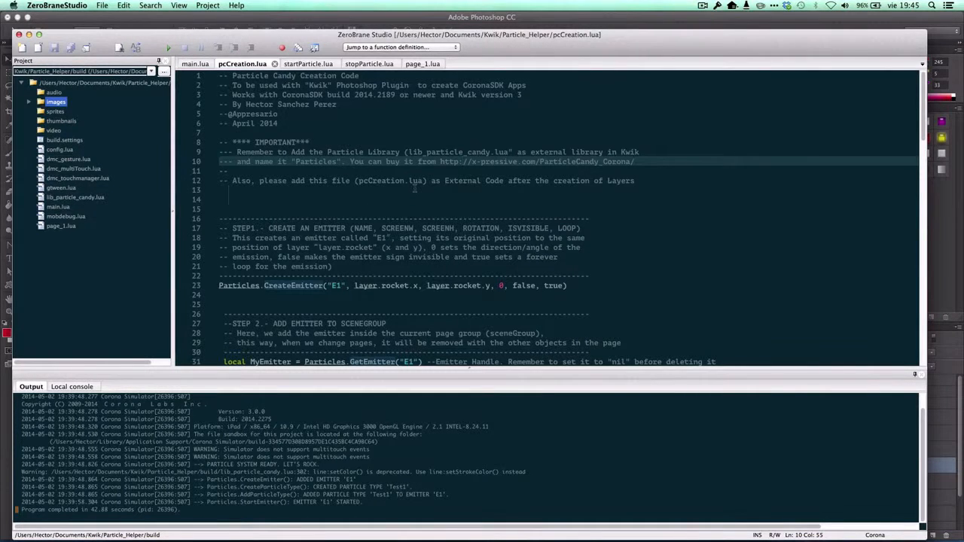
pyautogui.scroll(-4, 414, 189)
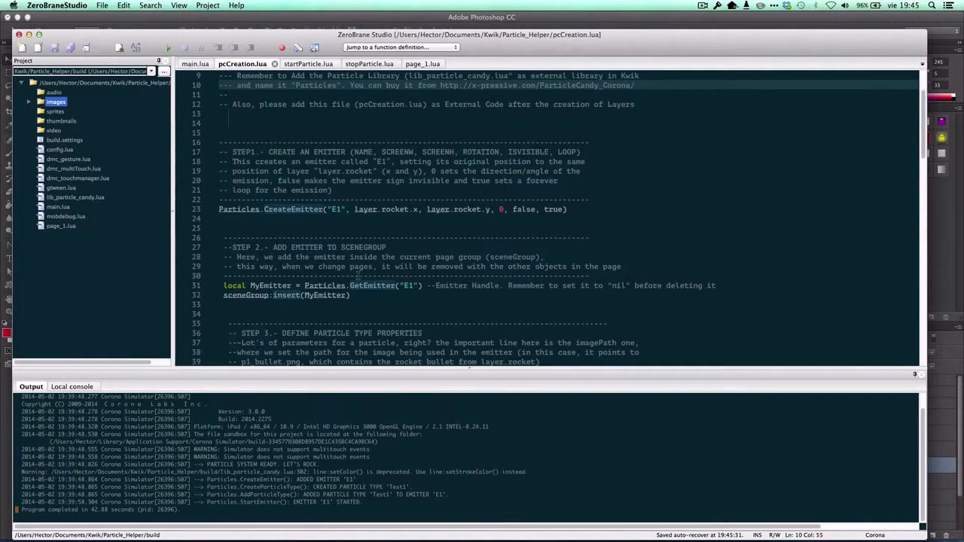
pyautogui.doubleClick(246, 295)
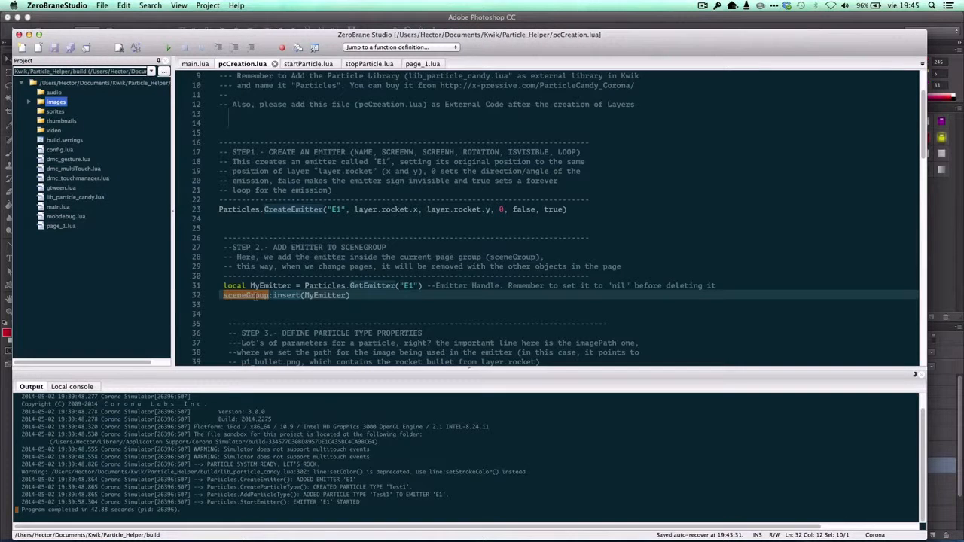
pyautogui.press('super+v')
pyautogui.click(254, 310)
pyautogui.click(323, 284)
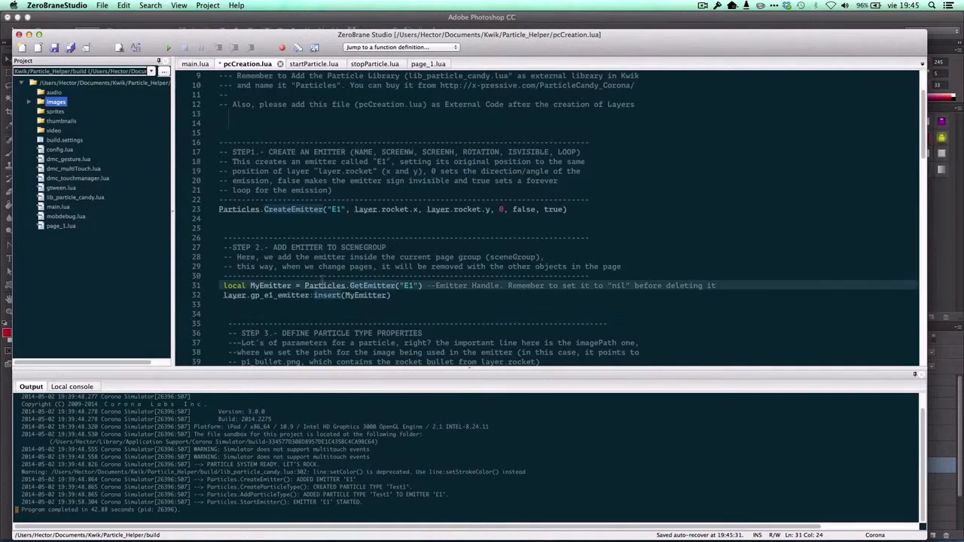
pyautogui.press('super+s')
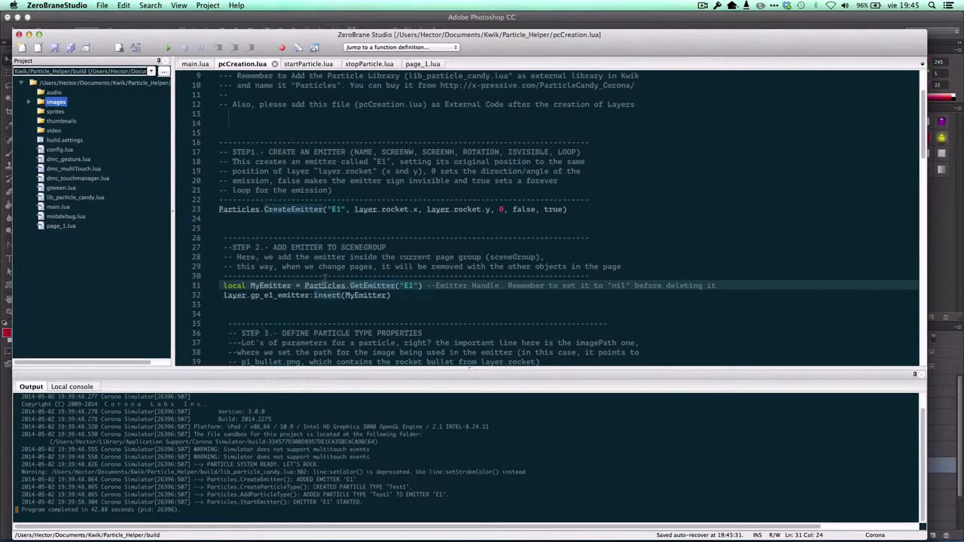
pyautogui.click(397, 247)
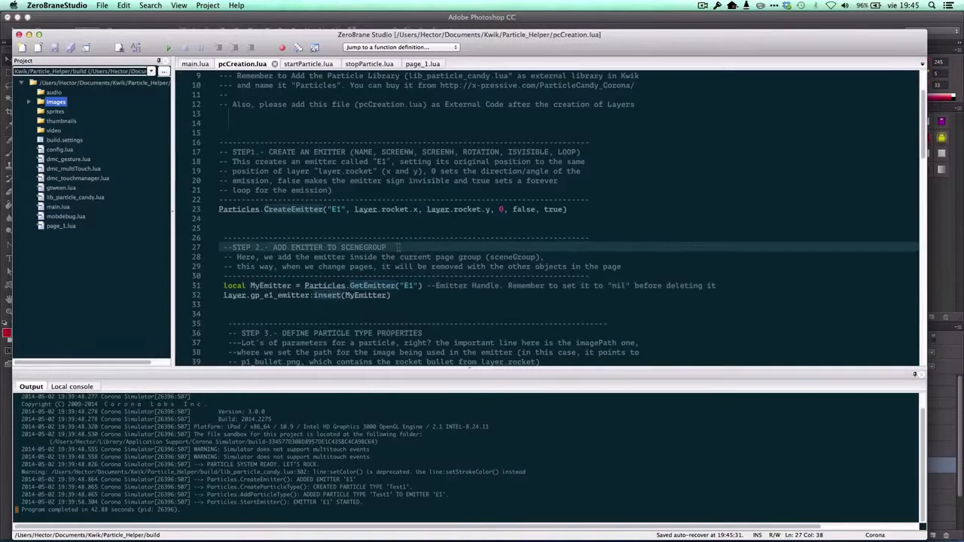
# Switch to Photoshop, publish the Particle_Helper project again and dismiss the publishing dialogs.
pyautogui.moveTo(516, 531)
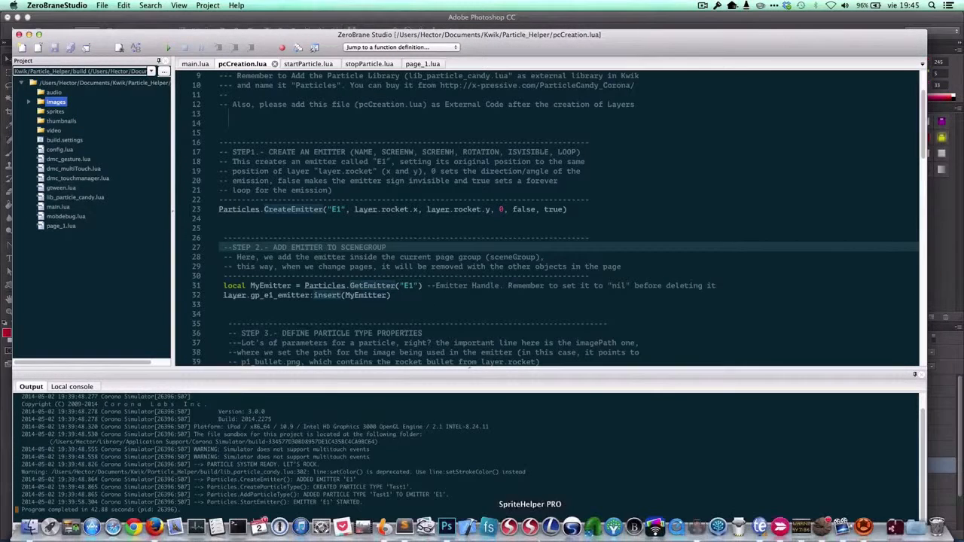
pyautogui.click(445, 526)
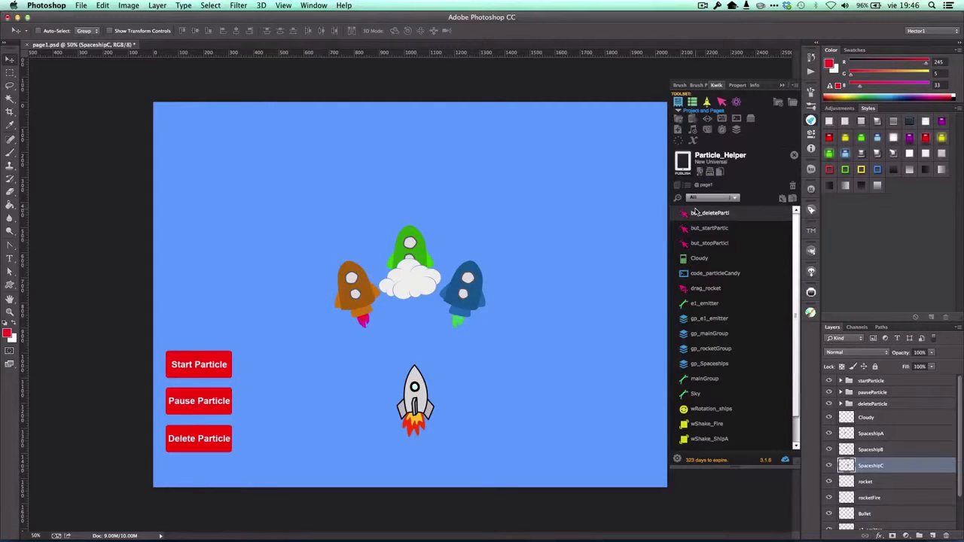
pyautogui.click(683, 162)
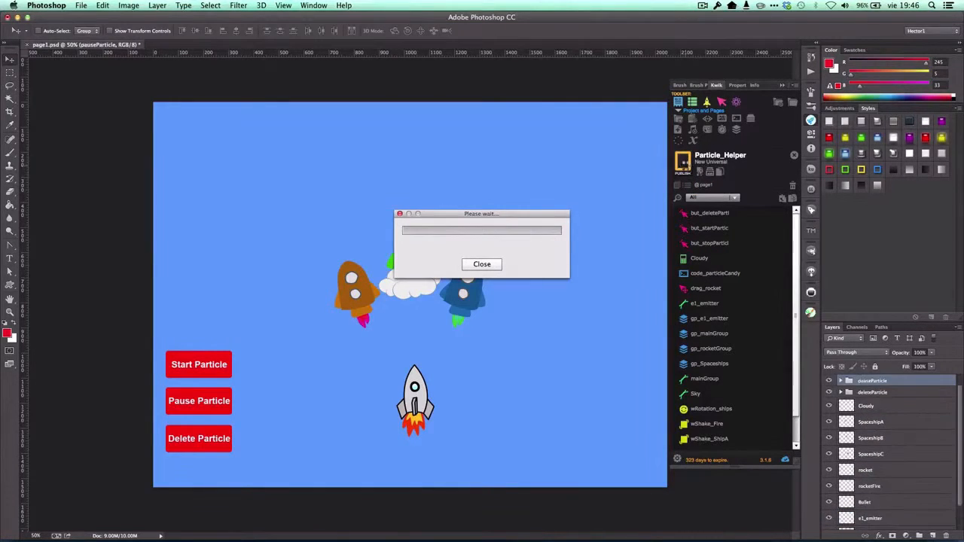
pyautogui.click(563, 291)
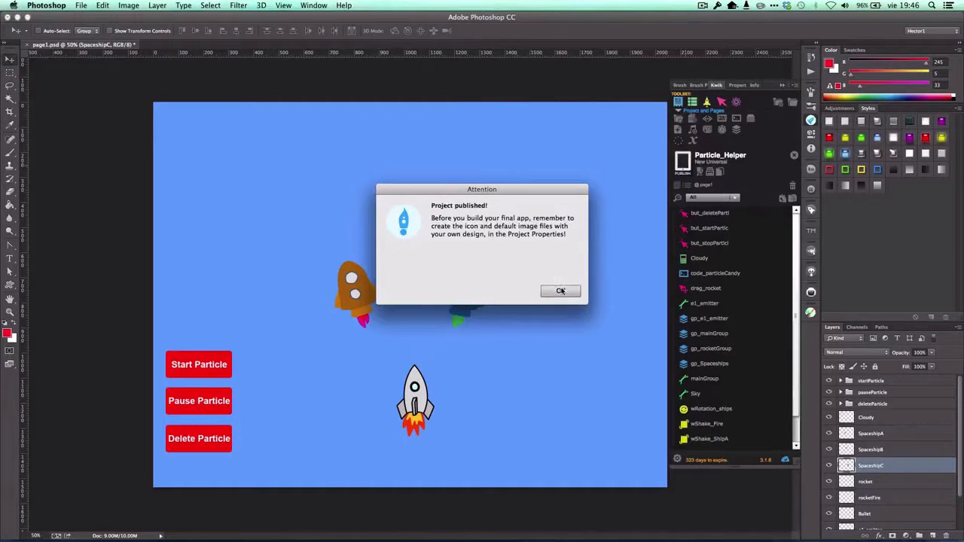
pyautogui.click(266, 96)
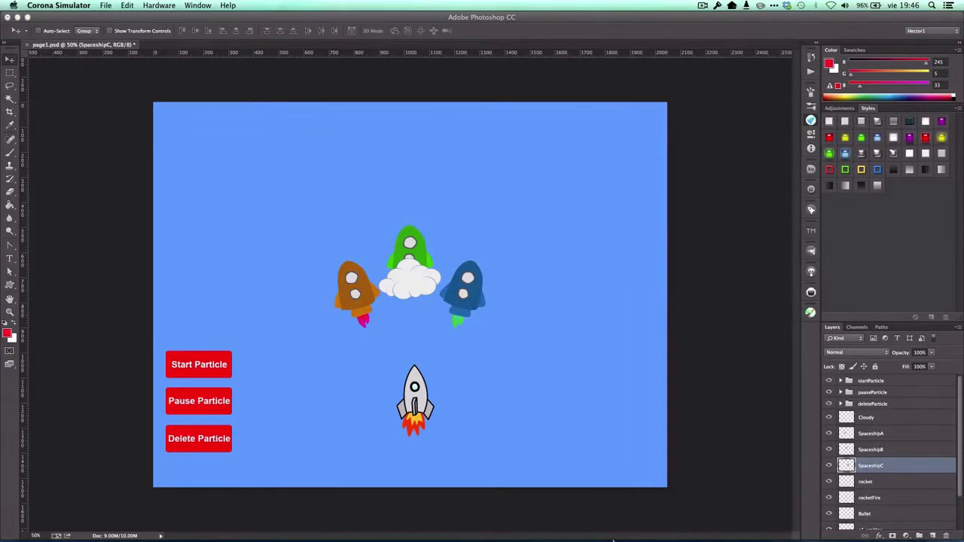
# Switch back to ZeroBrane Studio and reload the republished page_1.lua from disk.
pyautogui.click(700, 530)
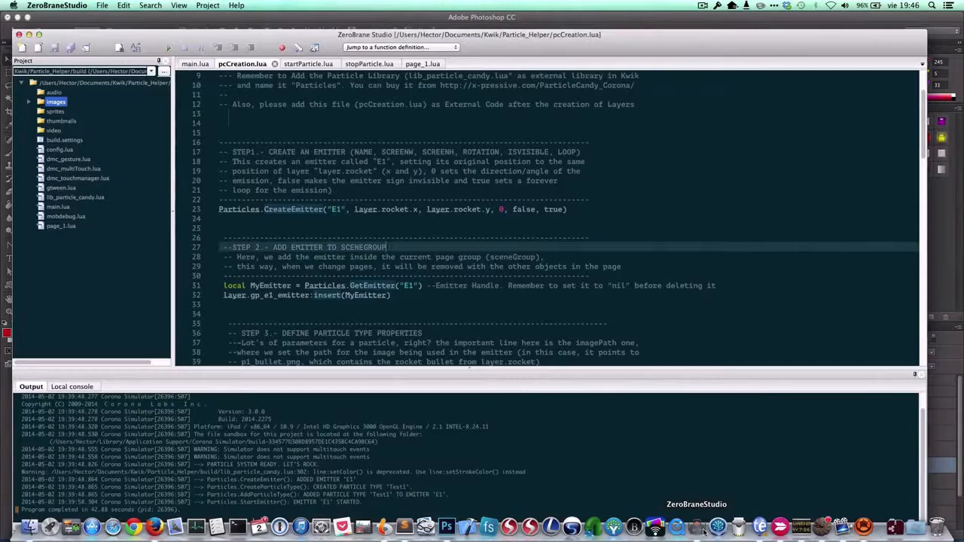
pyautogui.click(324, 142)
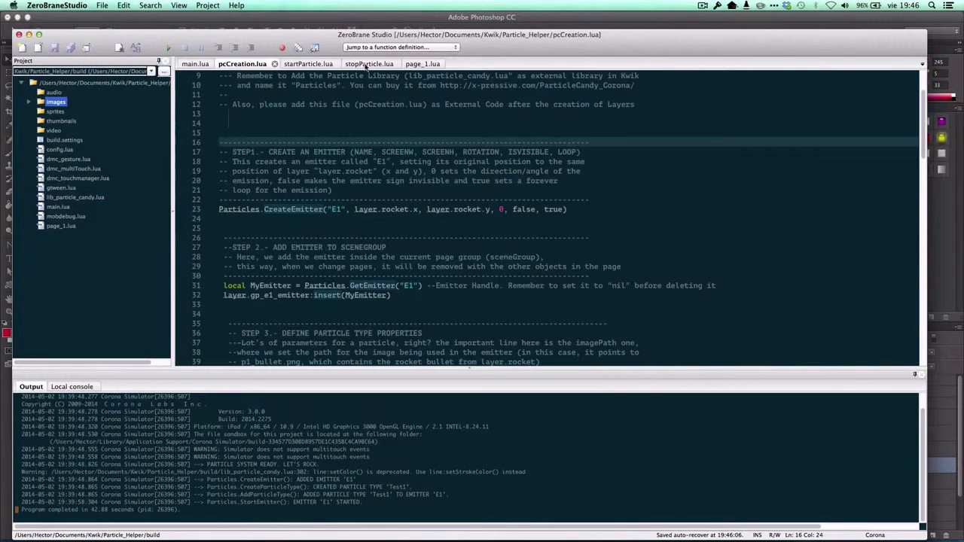
pyautogui.click(410, 65)
pyautogui.click(557, 187)
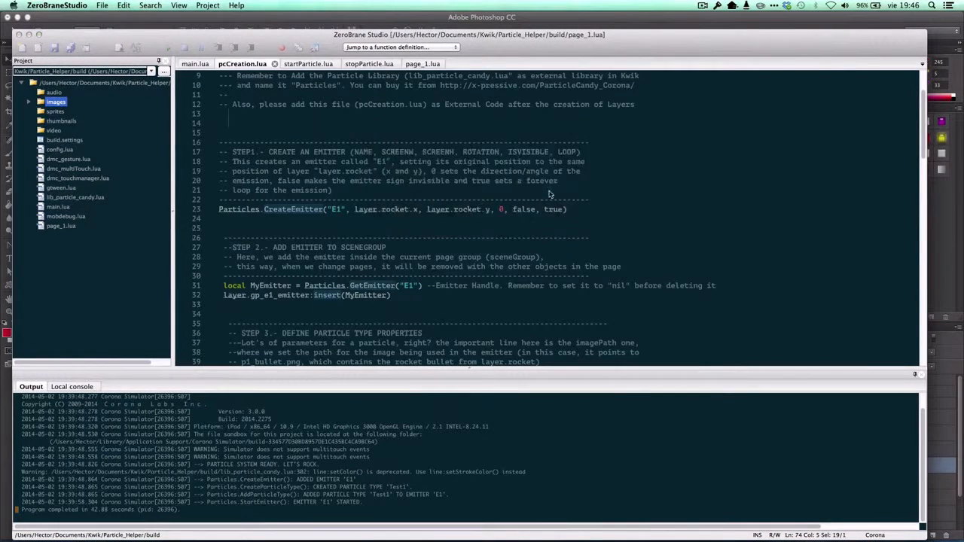
pyautogui.click(349, 190)
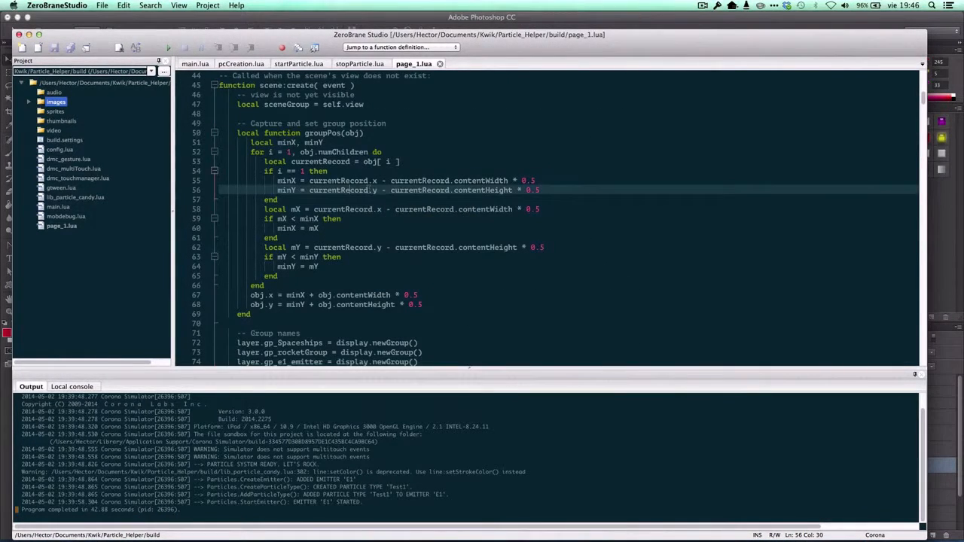
# Run the project in Corona Simulator to test moving the rocket between the spaceships and starting the particles, and quit the simulator.
pyautogui.click(170, 50)
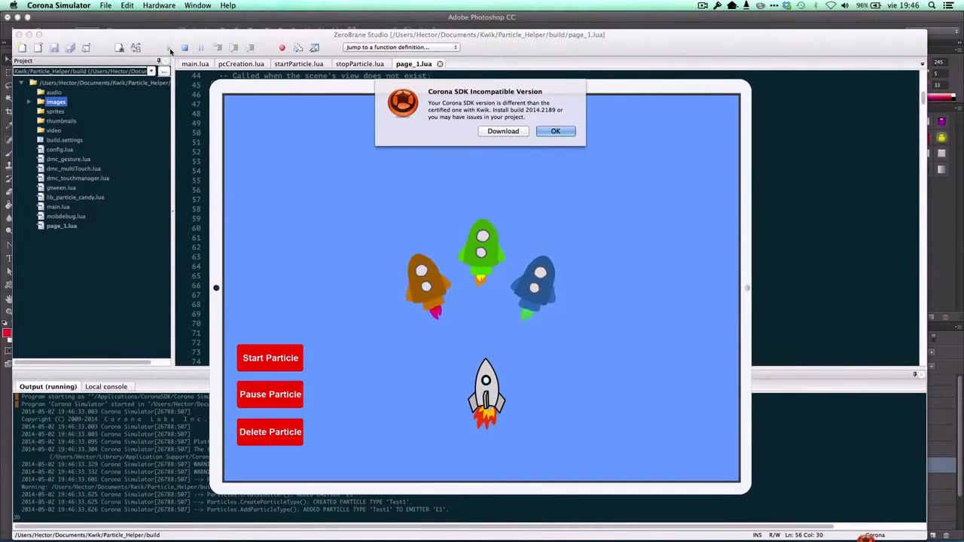
pyautogui.click(555, 131)
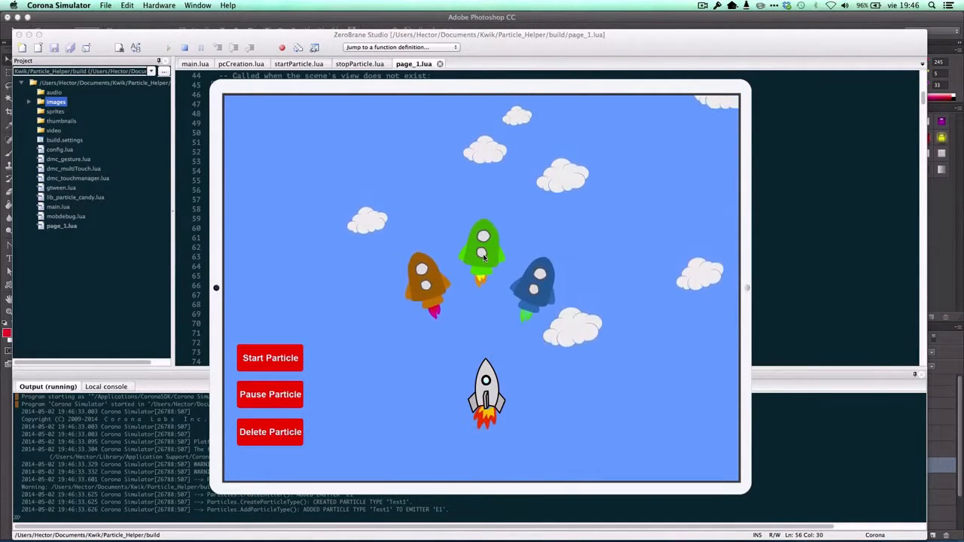
pyautogui.moveTo(488, 382); pyautogui.dragTo(484, 316)
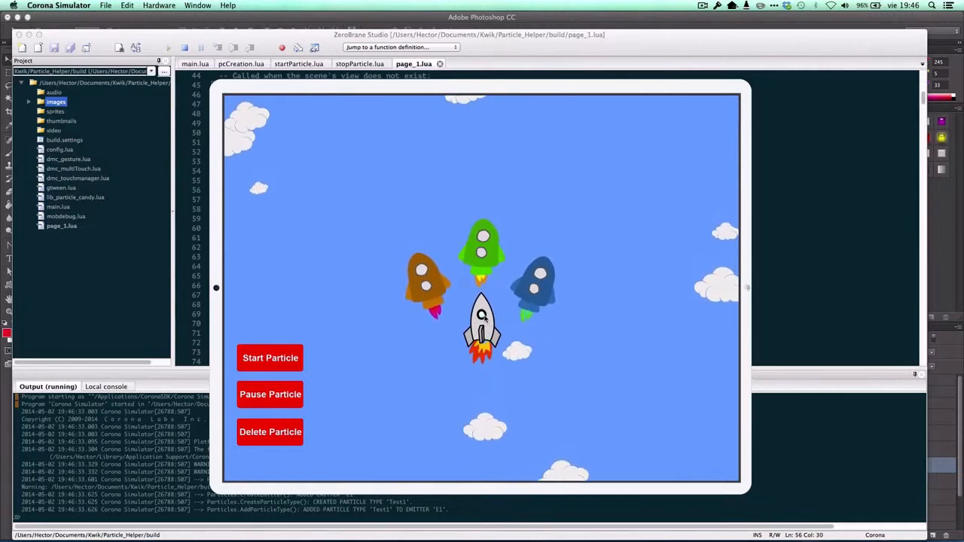
pyautogui.click(278, 362)
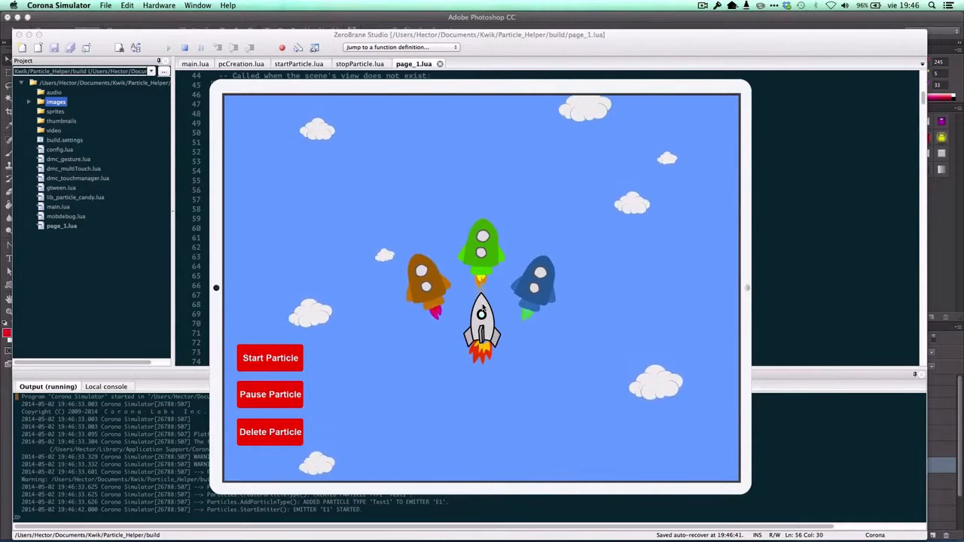
pyautogui.press('super+q')
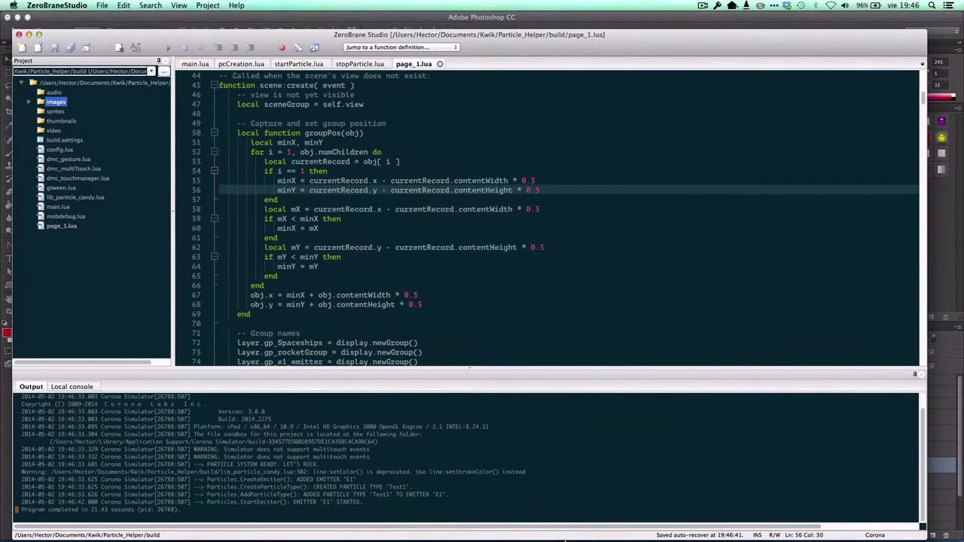
# Switch to Photoshop and review the member order of gp_mainGroup, closing the group without changes.
pyautogui.click(446, 527)
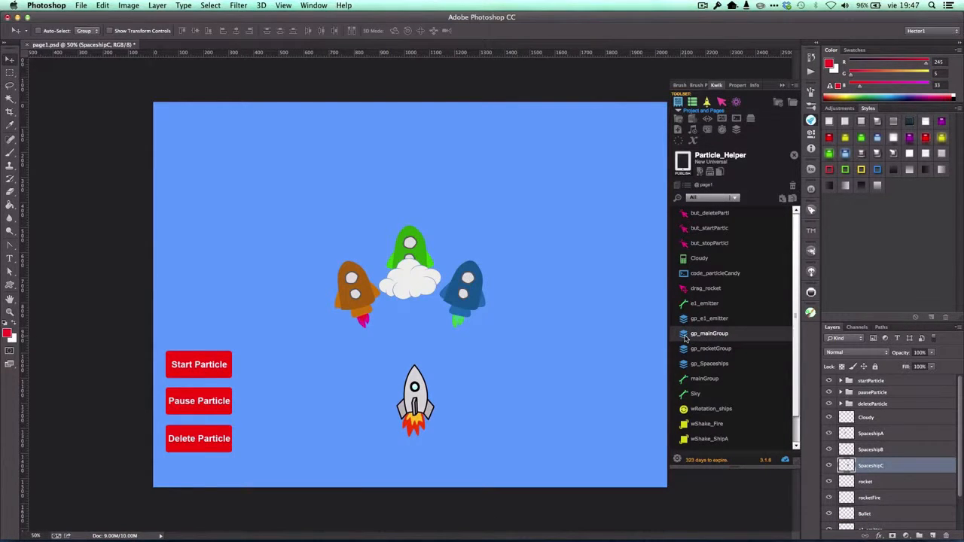
pyautogui.doubleClick(708, 334)
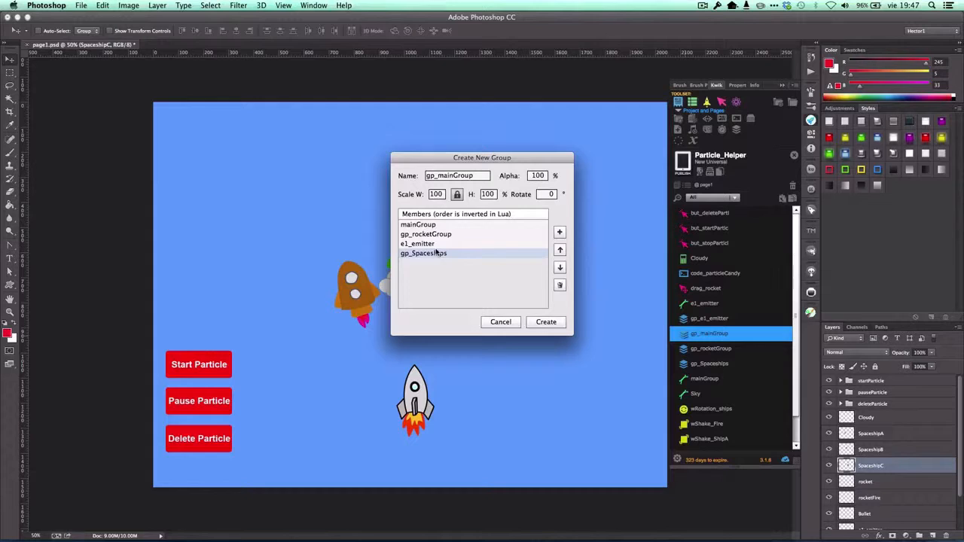
pyautogui.click(500, 321)
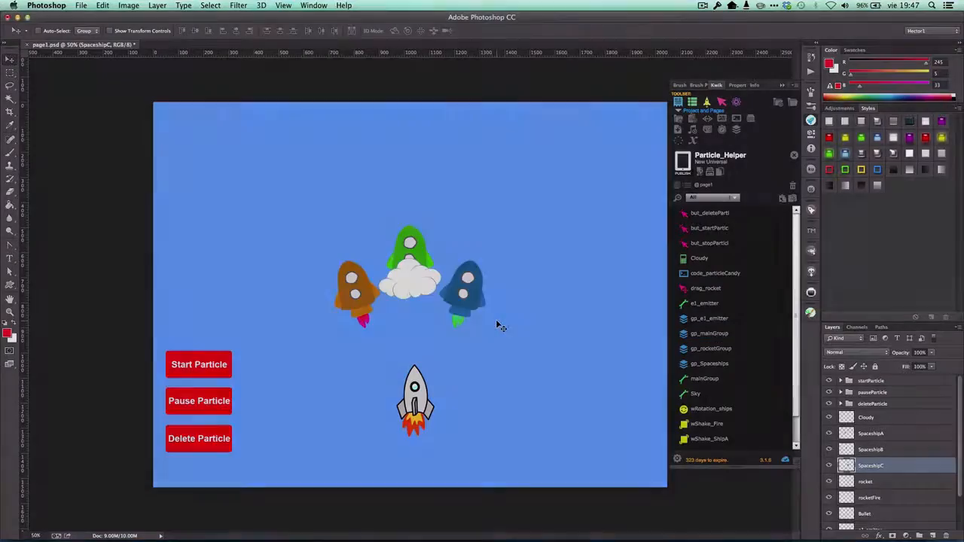